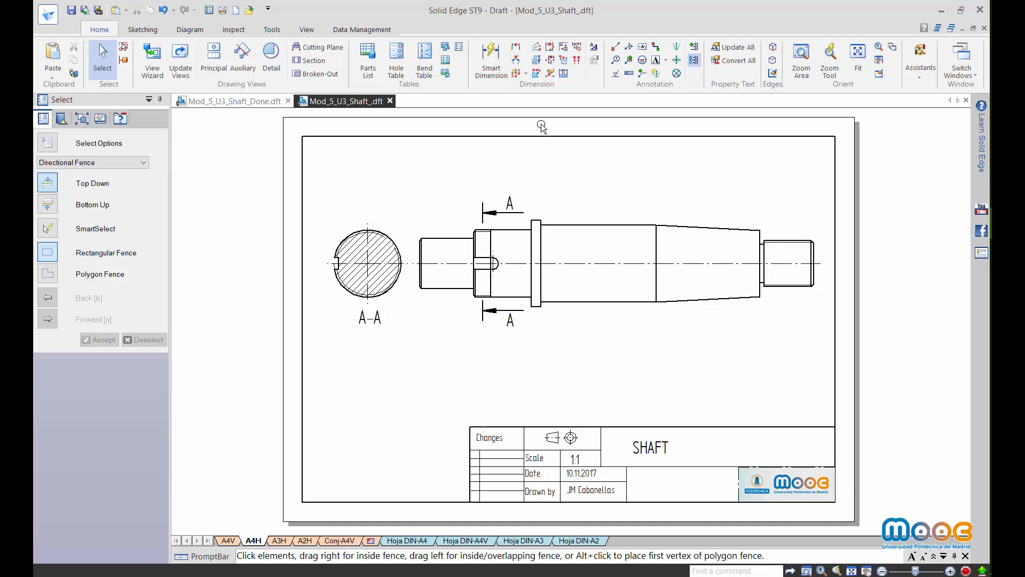
- Retrieve the model dimensions into the shaft's main view and into section view A-A using the ISO style
click(551, 73)
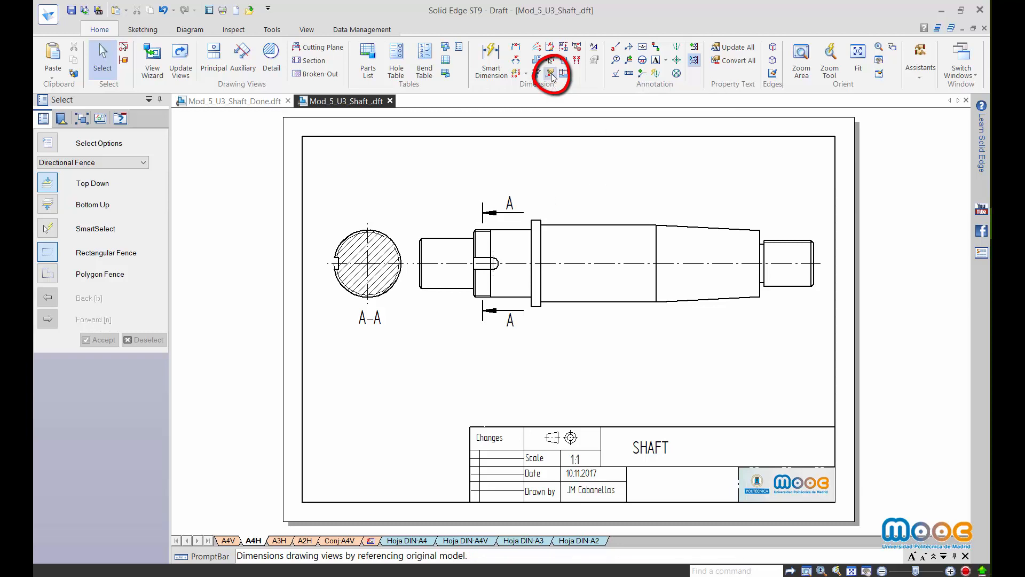
click(627, 224)
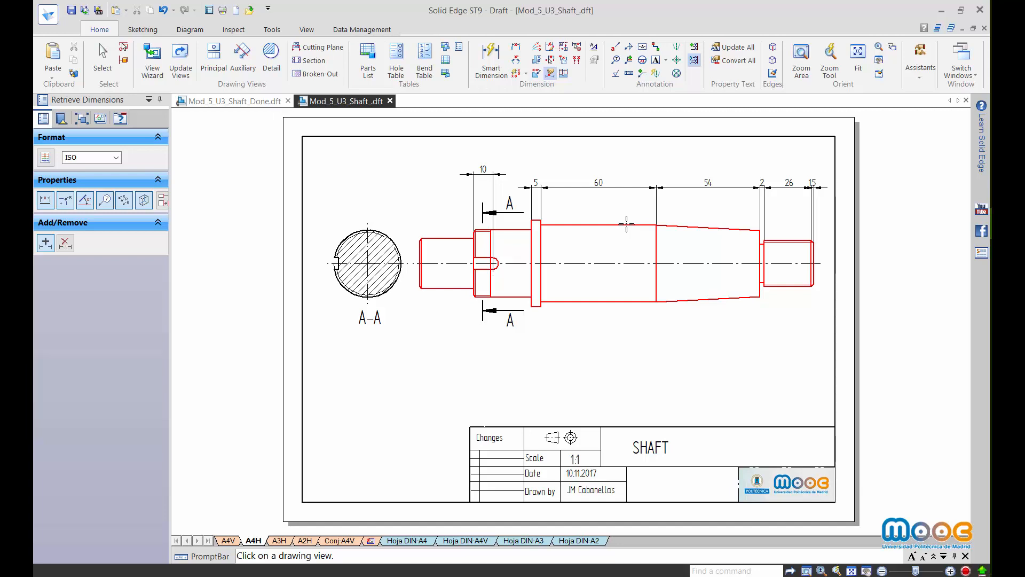
click(340, 235)
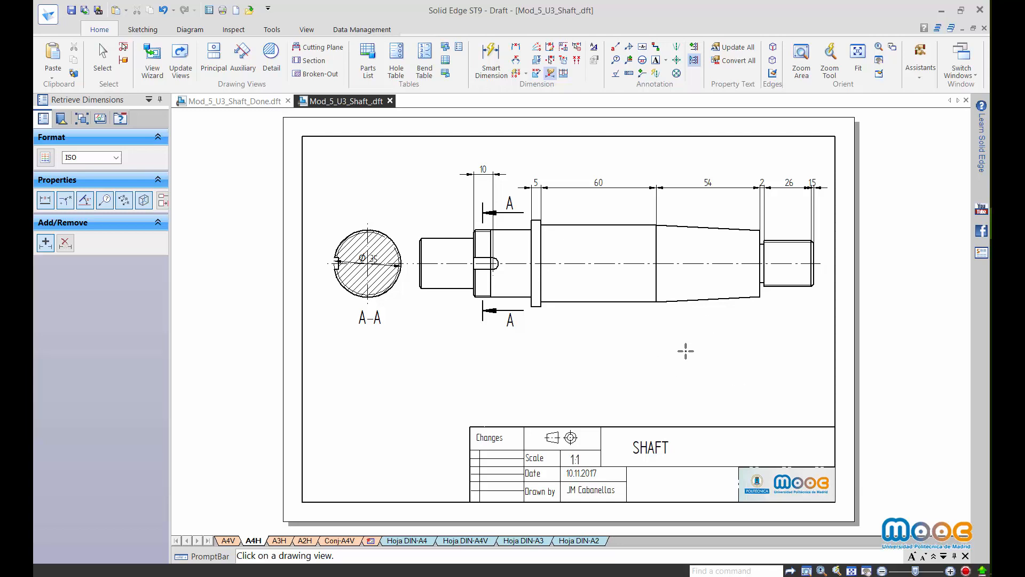
- Review the whole sheet of the finished drawing Mod_5_U3_Shaft_Done.dft, then return to the working shaft drawing
click(243, 102)
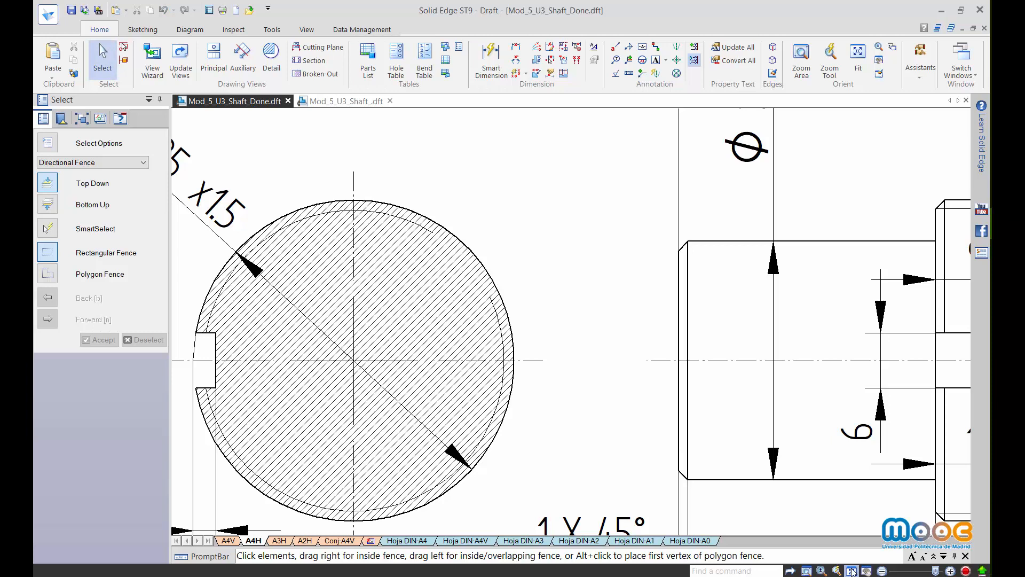
click(851, 570)
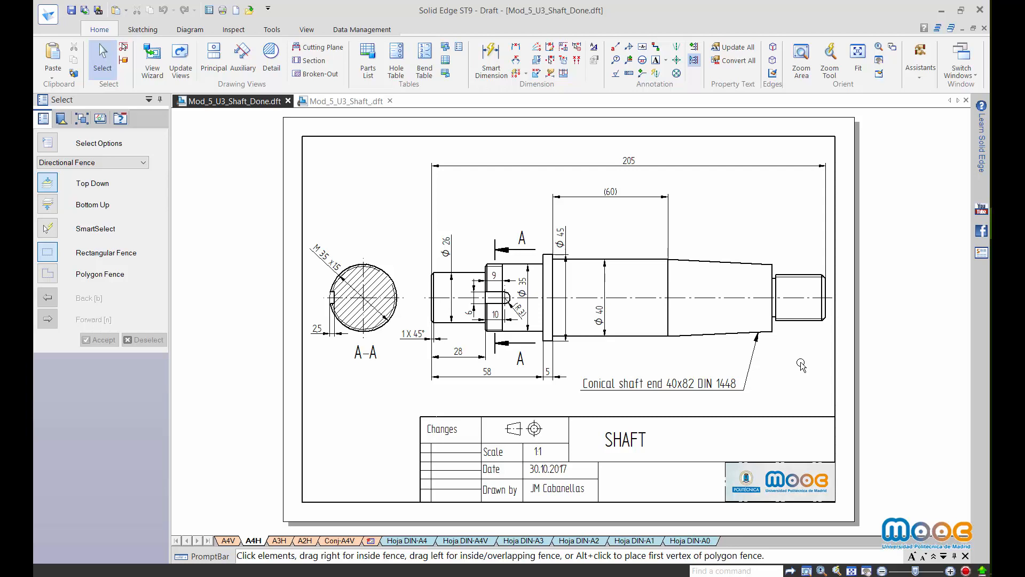
click(342, 101)
- Delete the four retrieved length dimensions above the shaft's conical section and threaded end
click(599, 185)
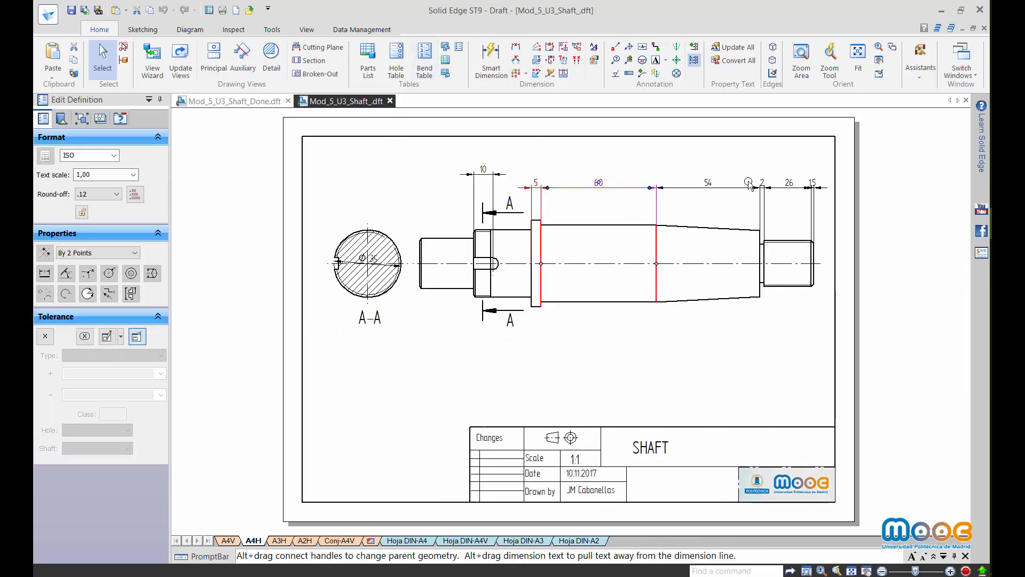
click(726, 188)
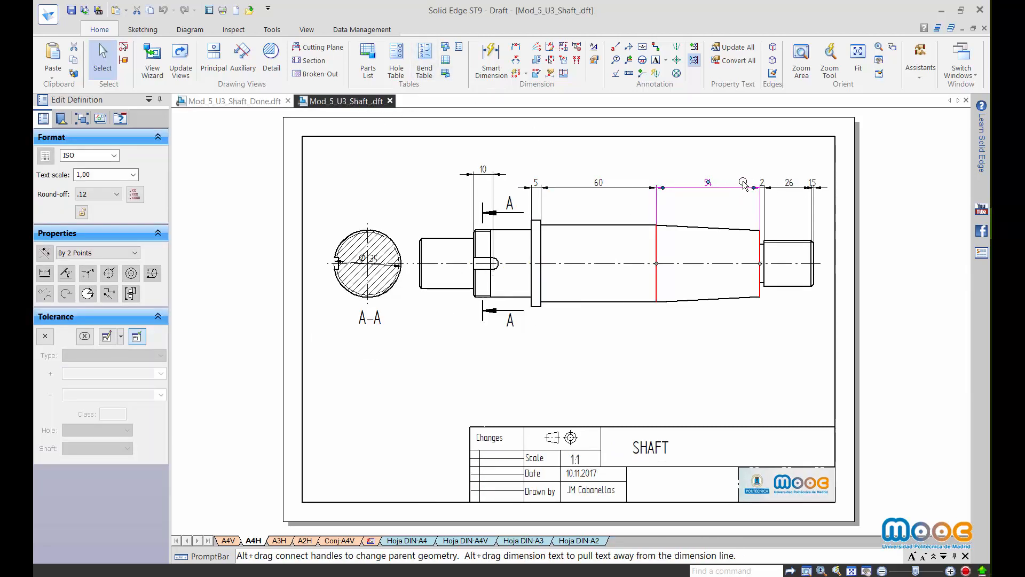
key(Delete)
click(813, 208)
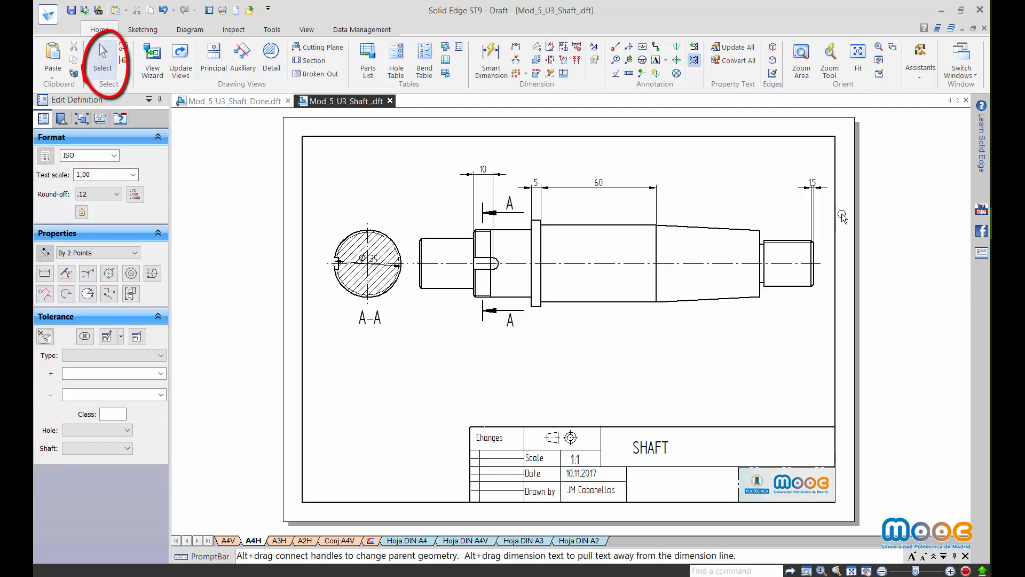
key(Delete)
- Move the collar's width dimension from above the shaft to below it
click(516, 189)
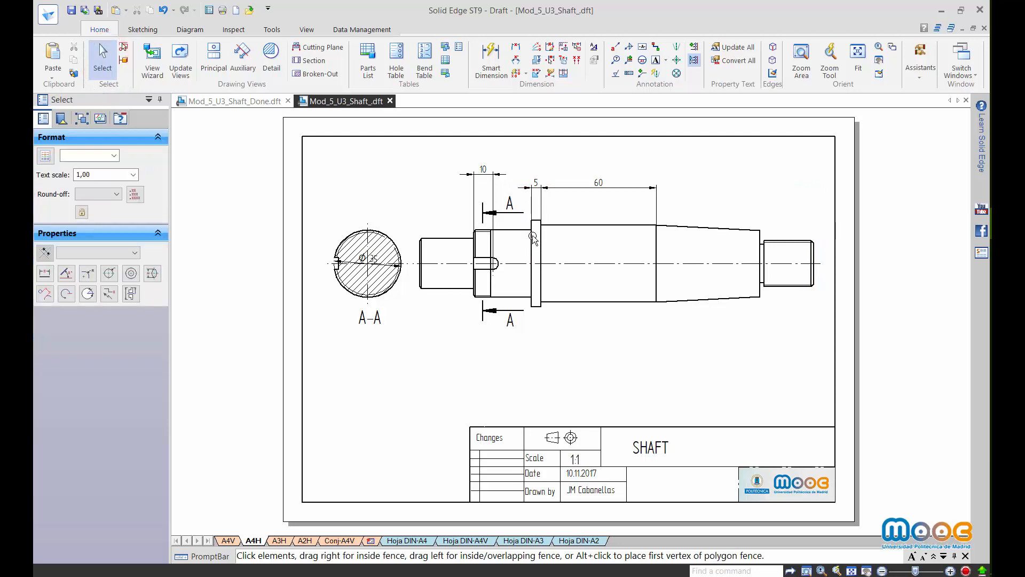
drag(546, 231, 546, 342)
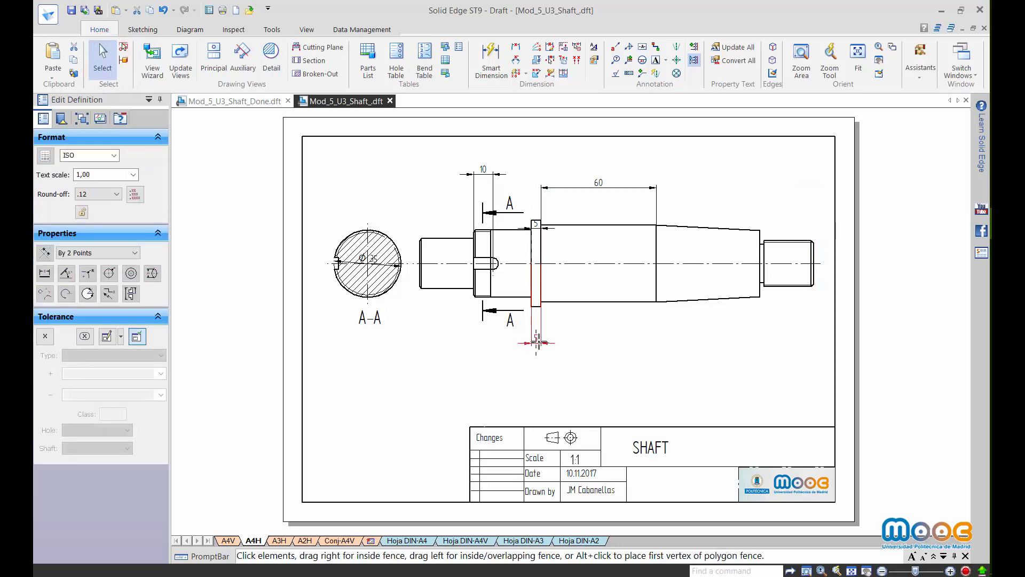
- Set the tolerance type of the 60 mm length dimension above the shaft to Reference
click(613, 187)
click(45, 336)
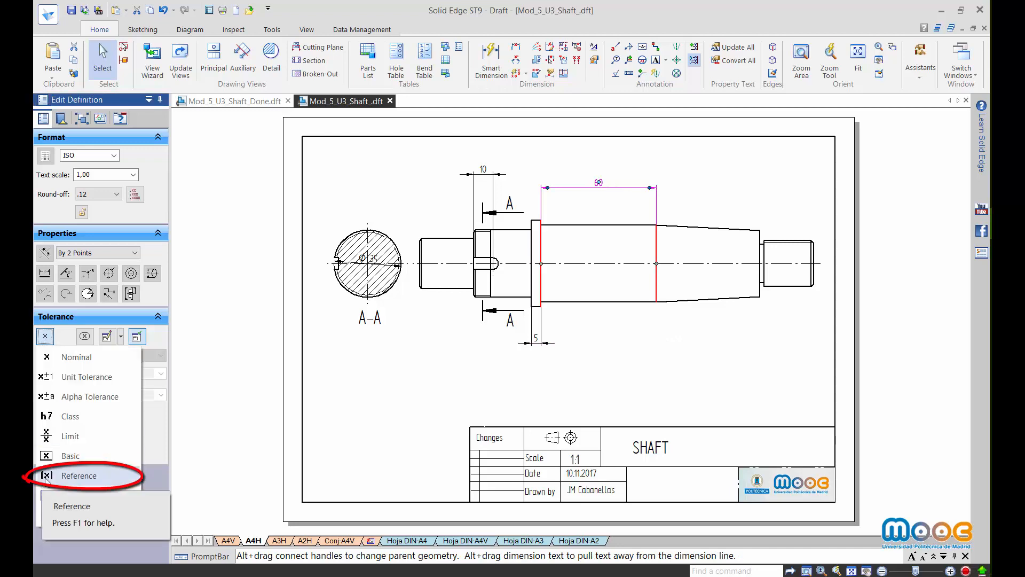
click(64, 475)
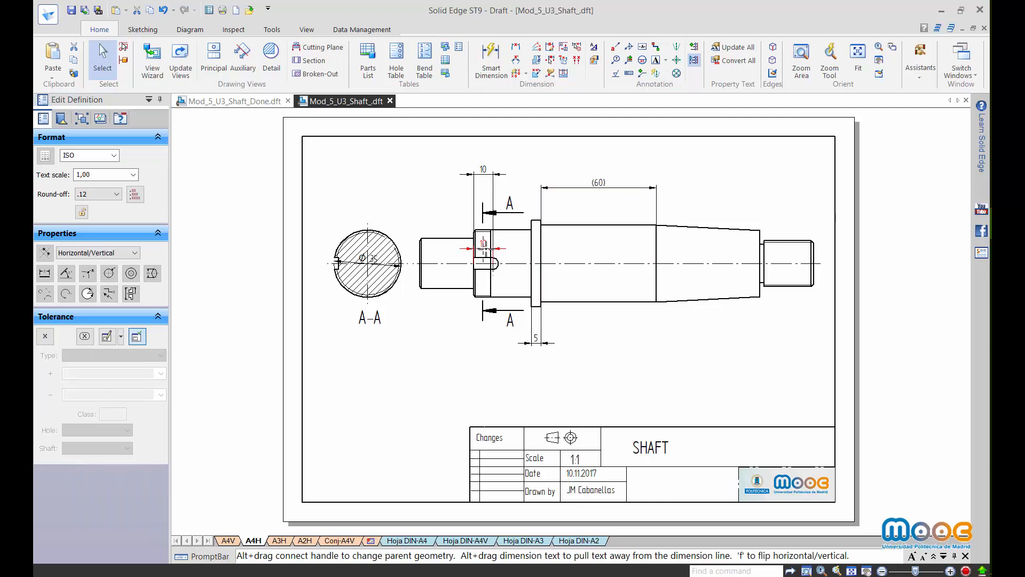
- Place the 10 mm length dimension inside the main view and pull section A-A's diameter text outside the circle
click(499, 250)
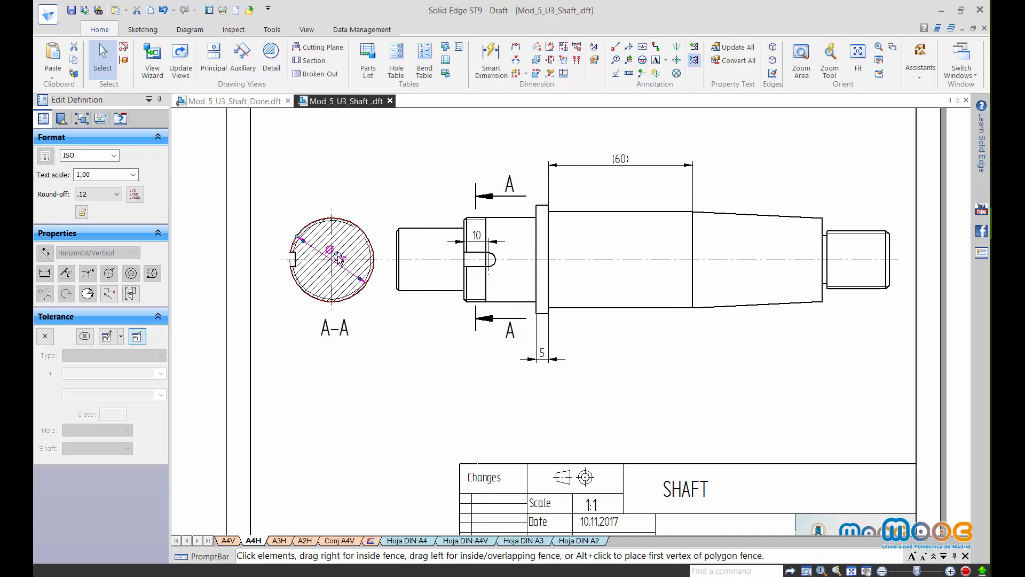
drag(335, 255, 283, 214)
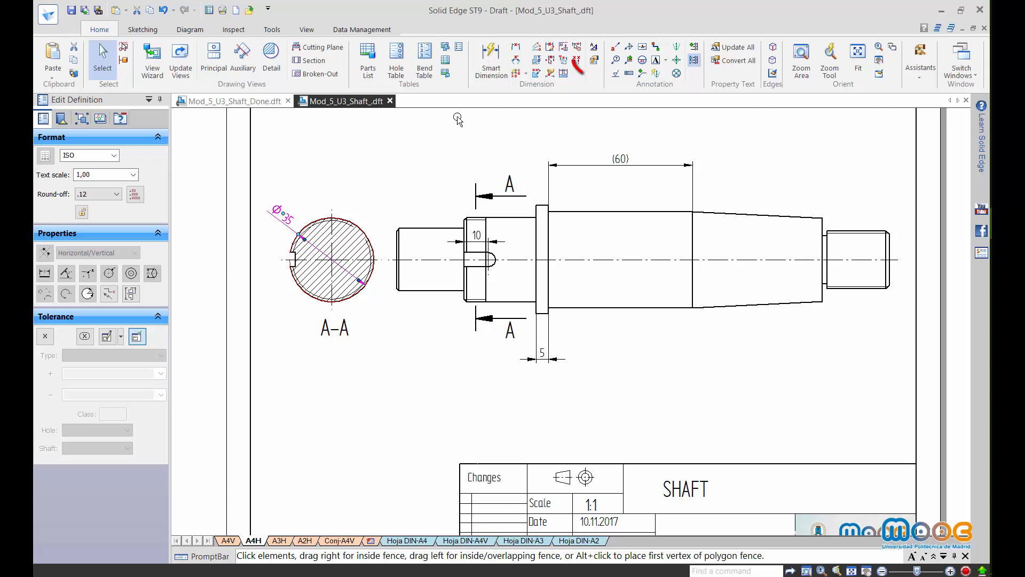
- Enable Suppress diameter in the properties of section A-A's diameter dimension
click(593, 61)
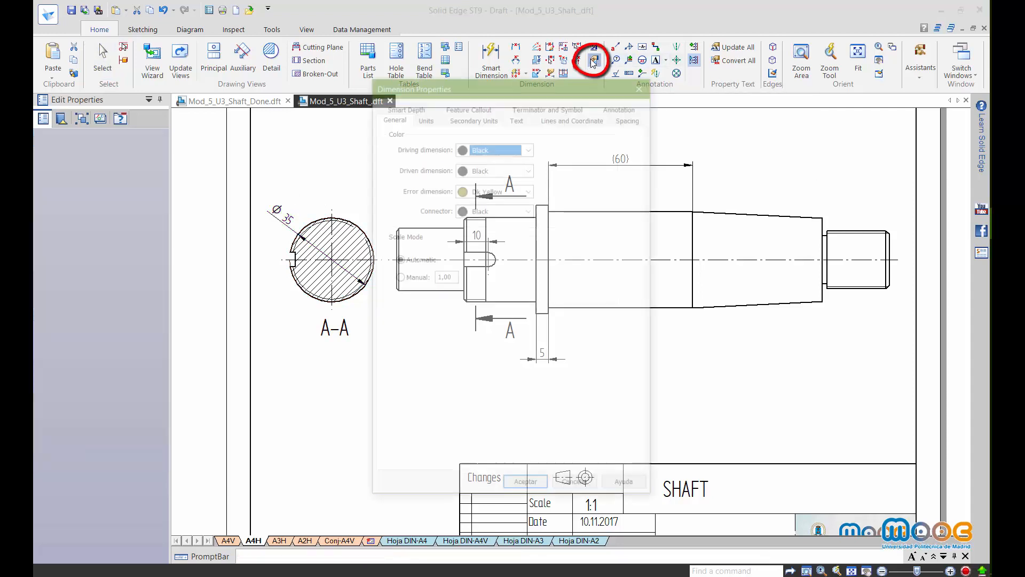
click(557, 106)
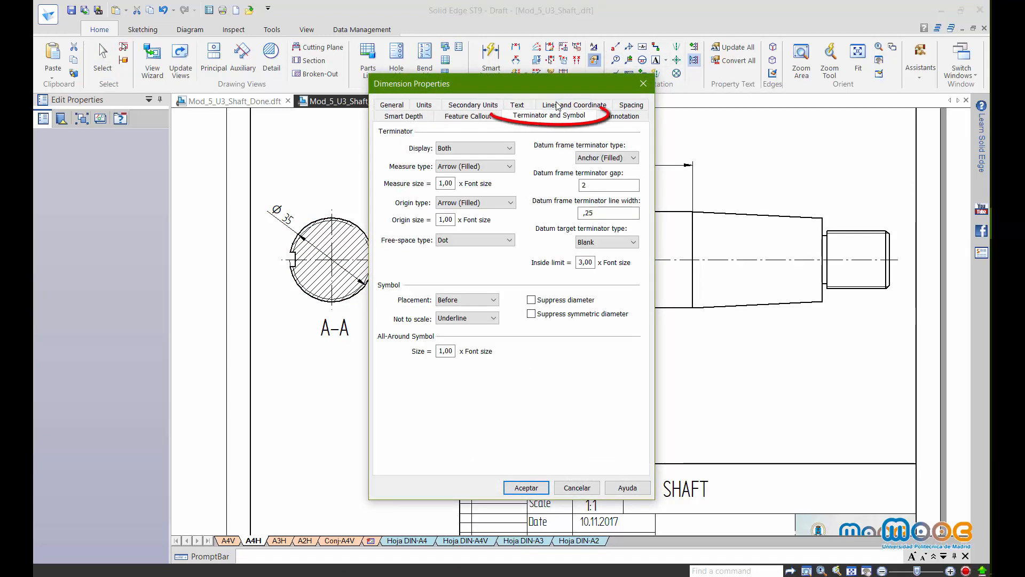
click(531, 300)
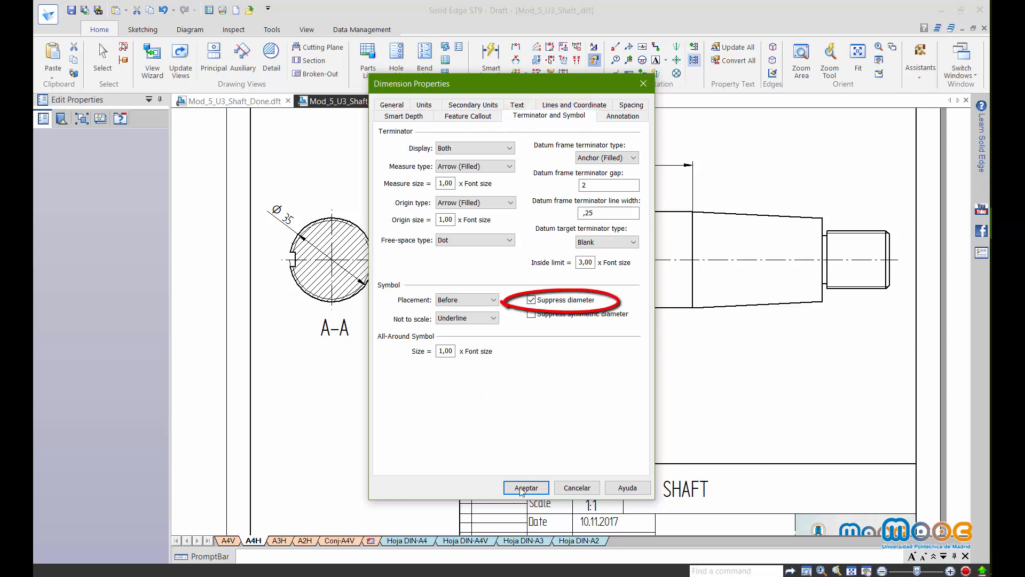
click(521, 489)
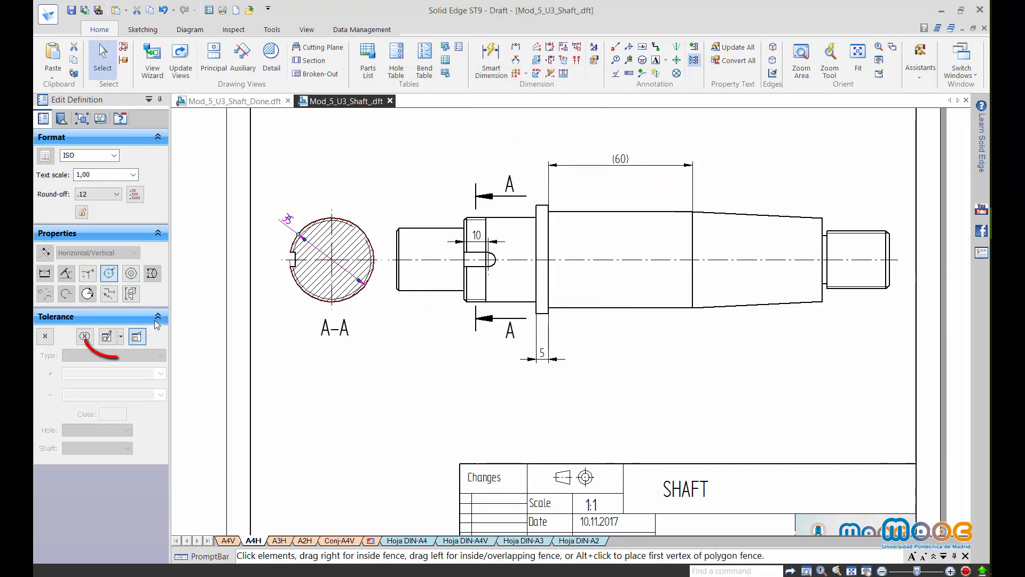
- Add the prefix M and the suffix x1.5 to section A-A's diameter dimension
click(107, 336)
click(263, 113)
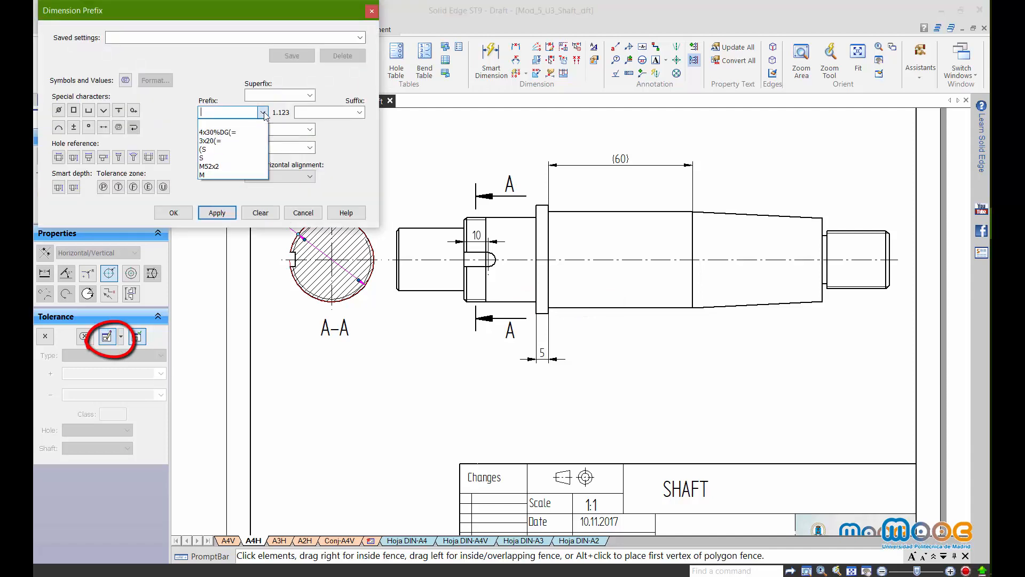
click(227, 176)
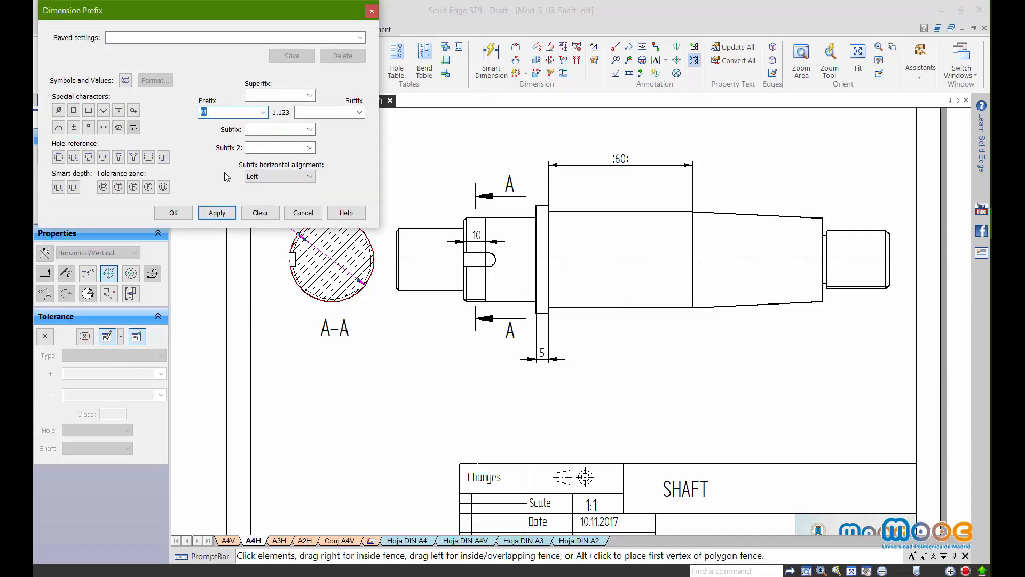
click(359, 112)
click(319, 134)
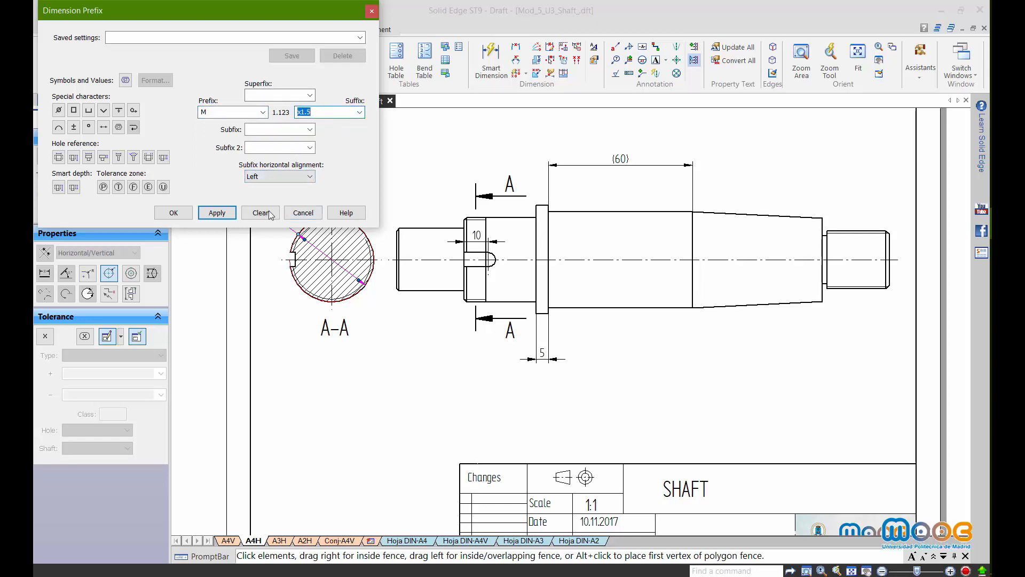
click(217, 213)
click(245, 101)
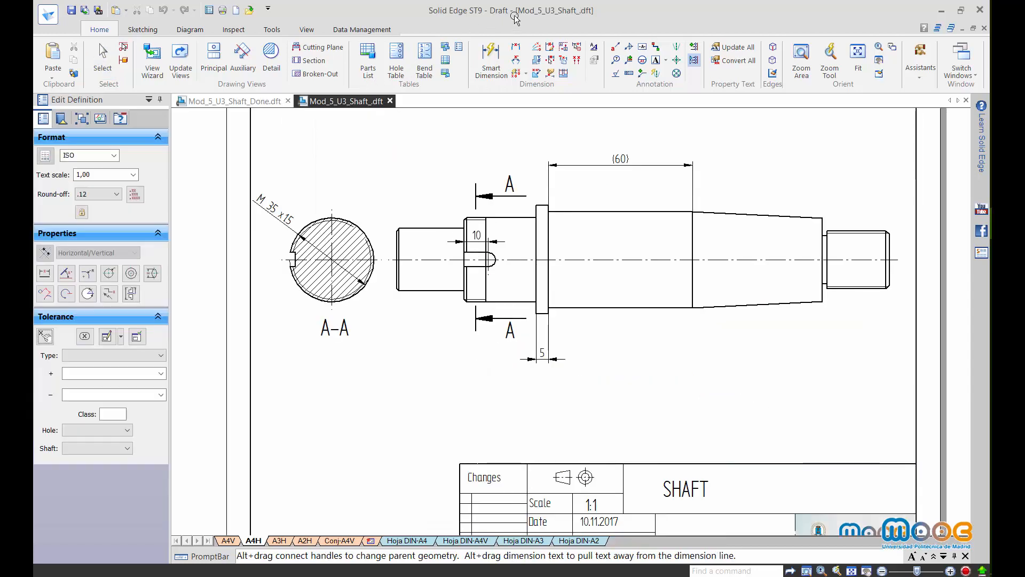
key(Escape)
- Place the callout "Conical shaft end 40x82 DIN 1448" below the shaft, with its leader on the lower edge of the cone
click(617, 48)
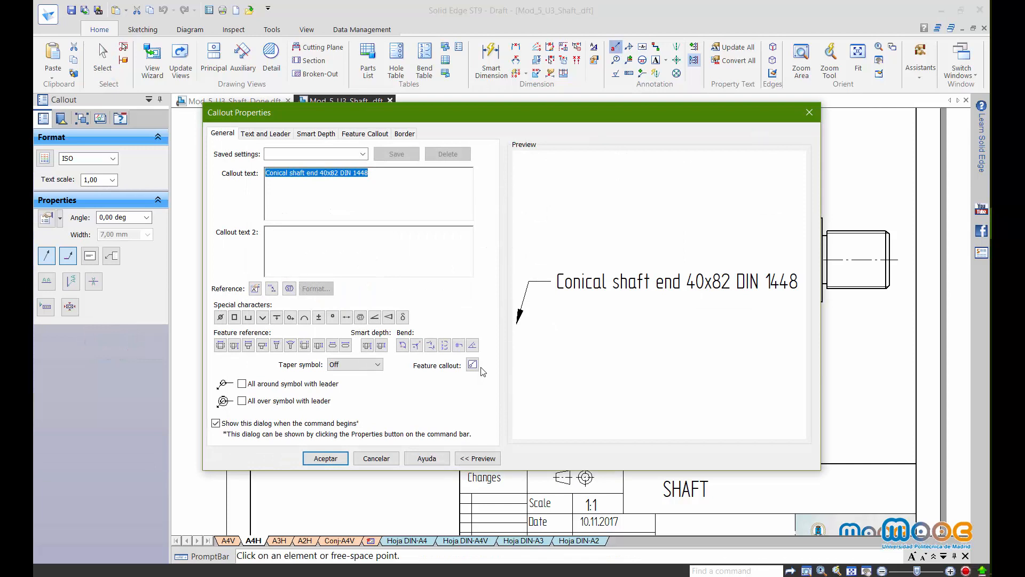
click(325, 458)
click(806, 305)
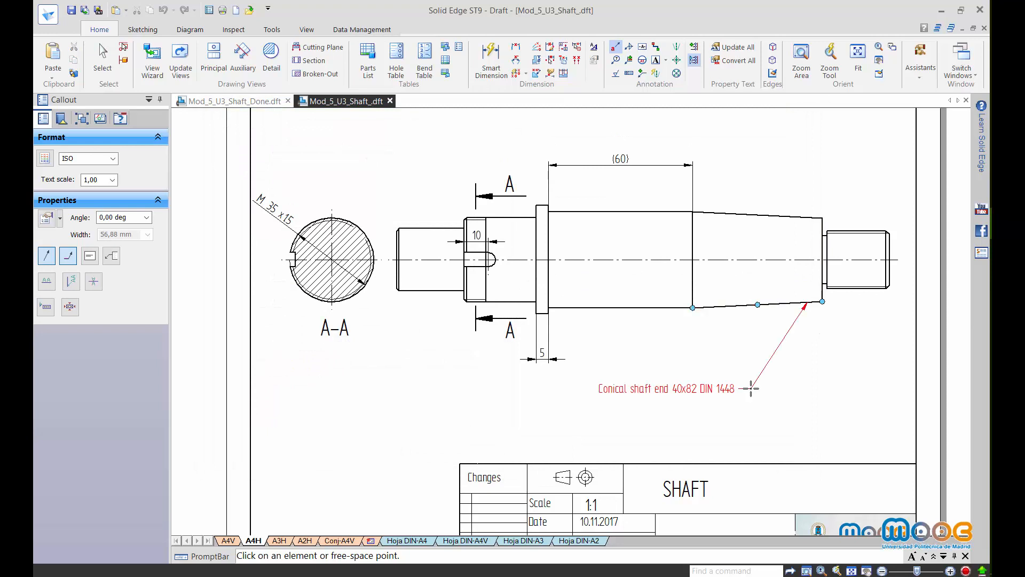
click(751, 388)
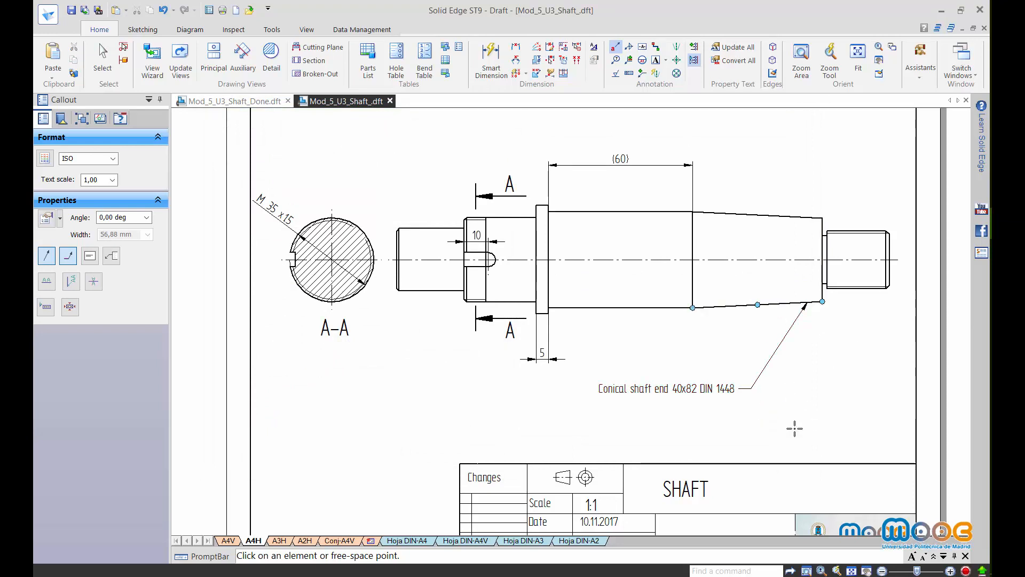
key(Escape)
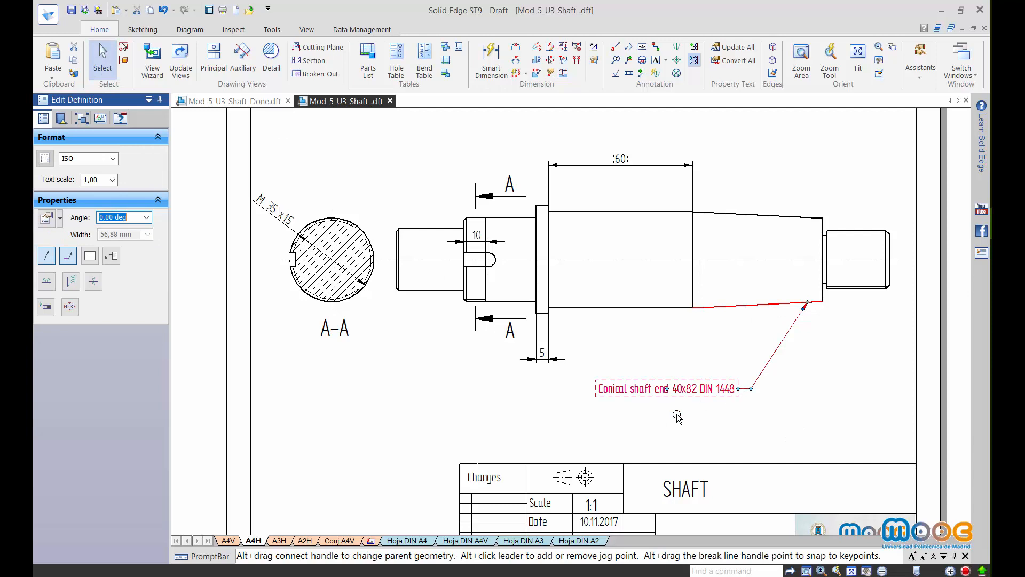
- Put the conical shaft end callout's text above its leader line and set its text scale to 1,40
click(112, 256)
click(121, 297)
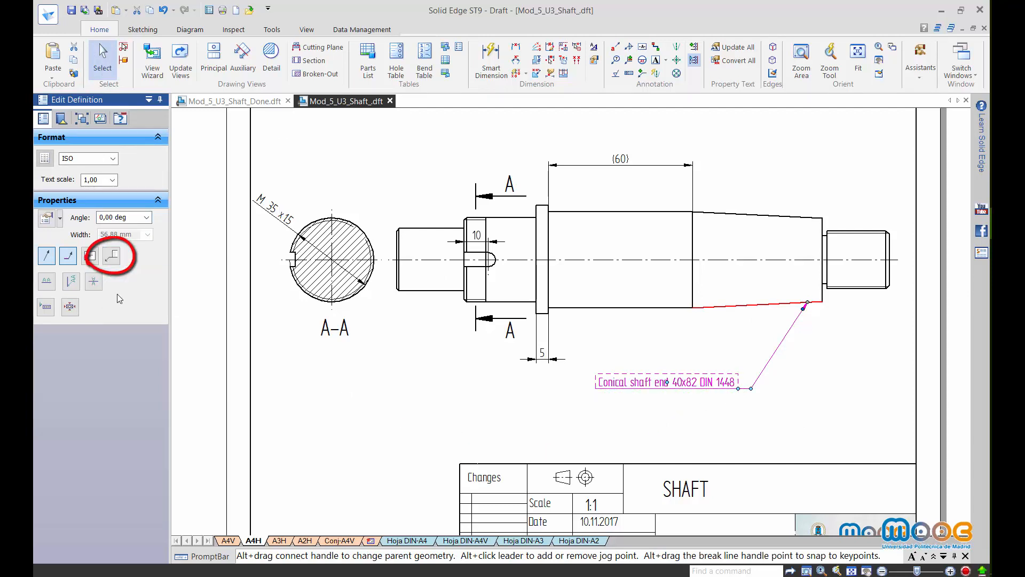
click(113, 180)
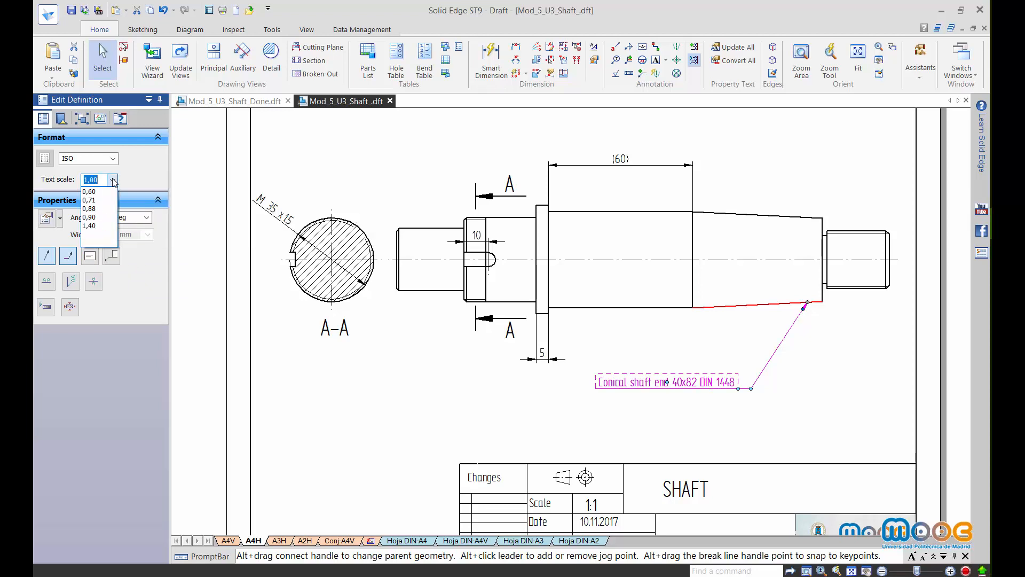
click(89, 225)
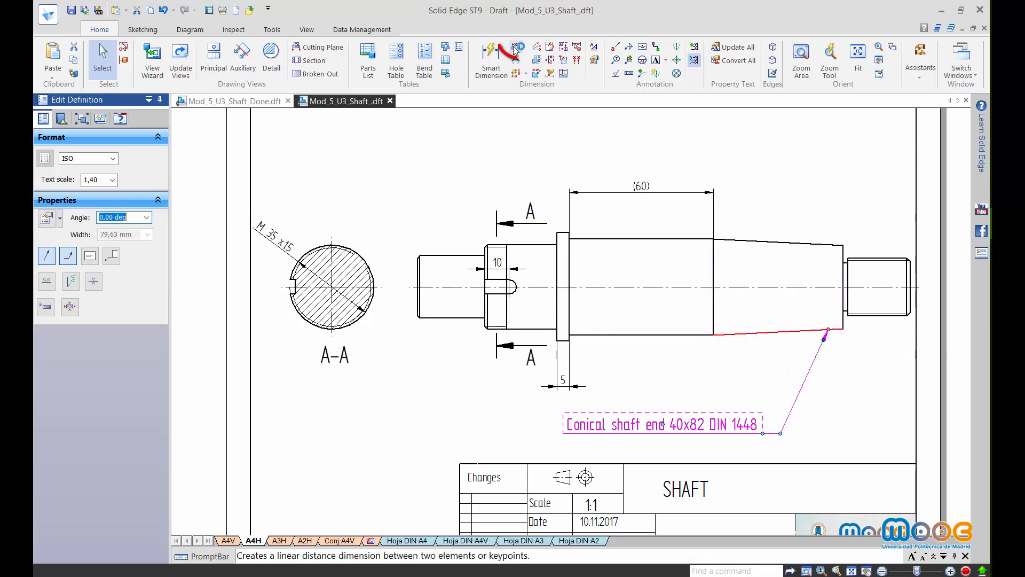
- Dimension the shaft's overall length between its two end faces, placing the dimension above the view
click(515, 47)
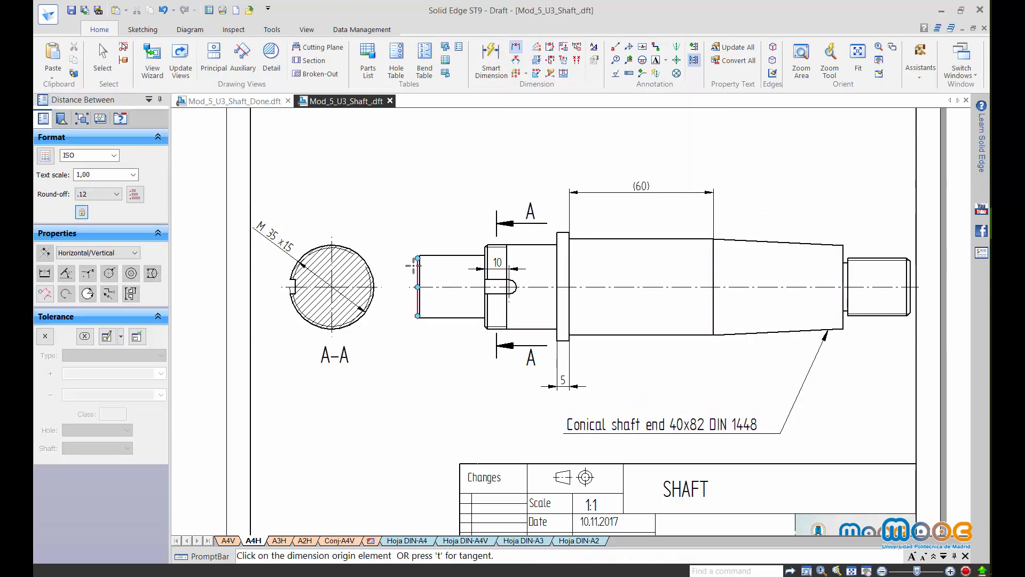
click(413, 262)
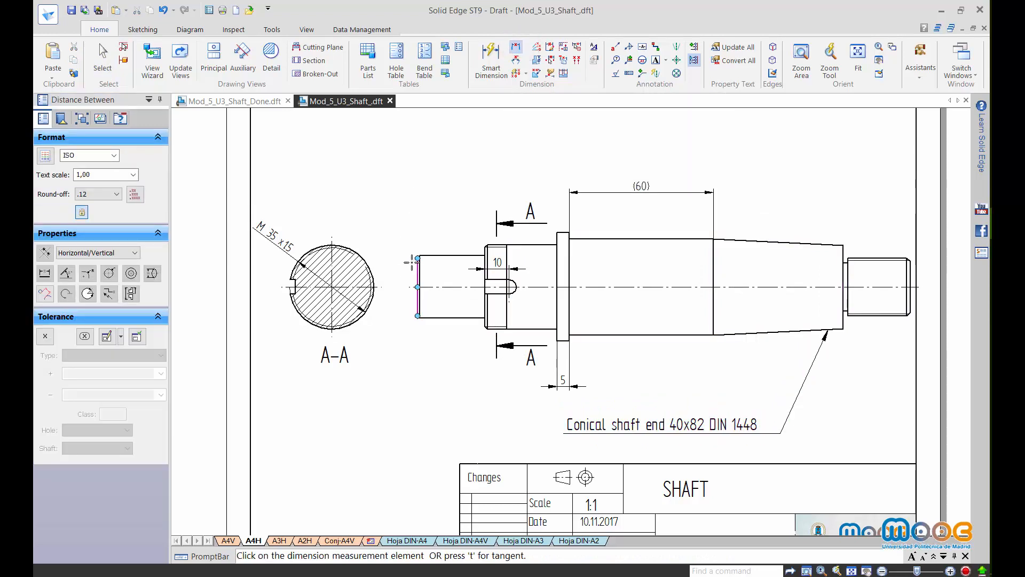
click(910, 247)
click(699, 129)
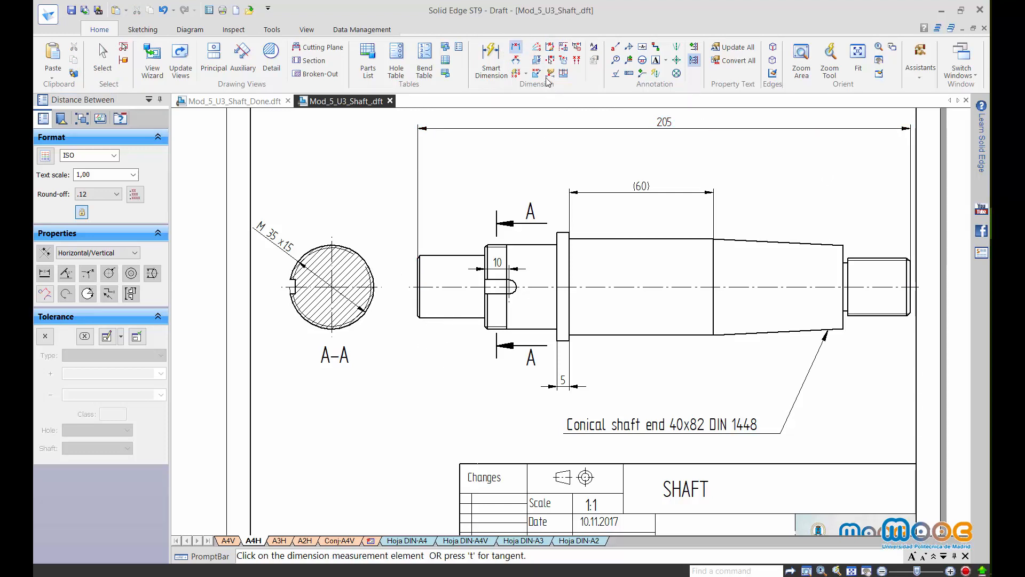
- Dimension the distances from the shaft's left end face to the first shoulder and to the collar, stacked below the view
click(416, 304)
click(484, 308)
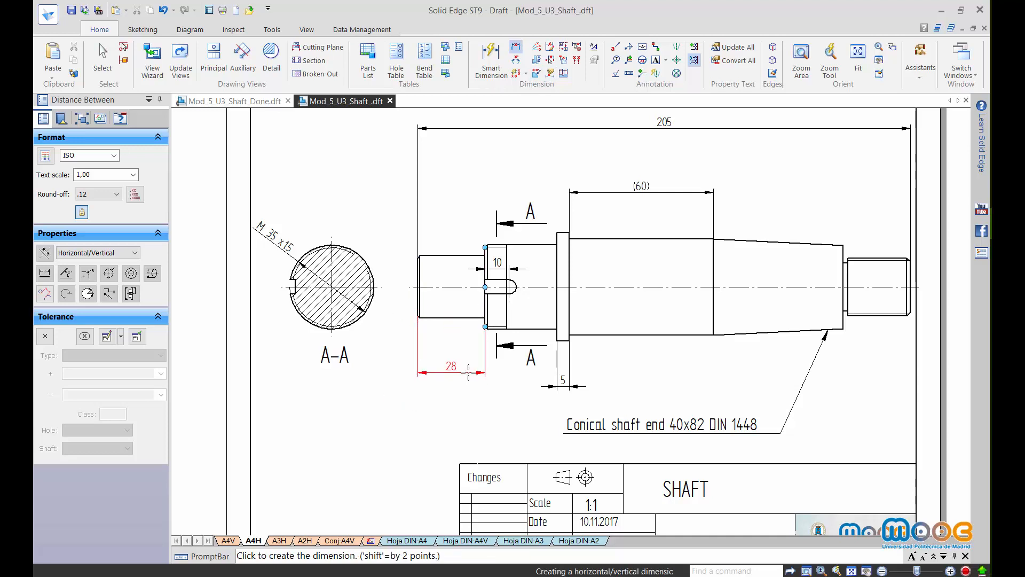
click(467, 368)
click(558, 320)
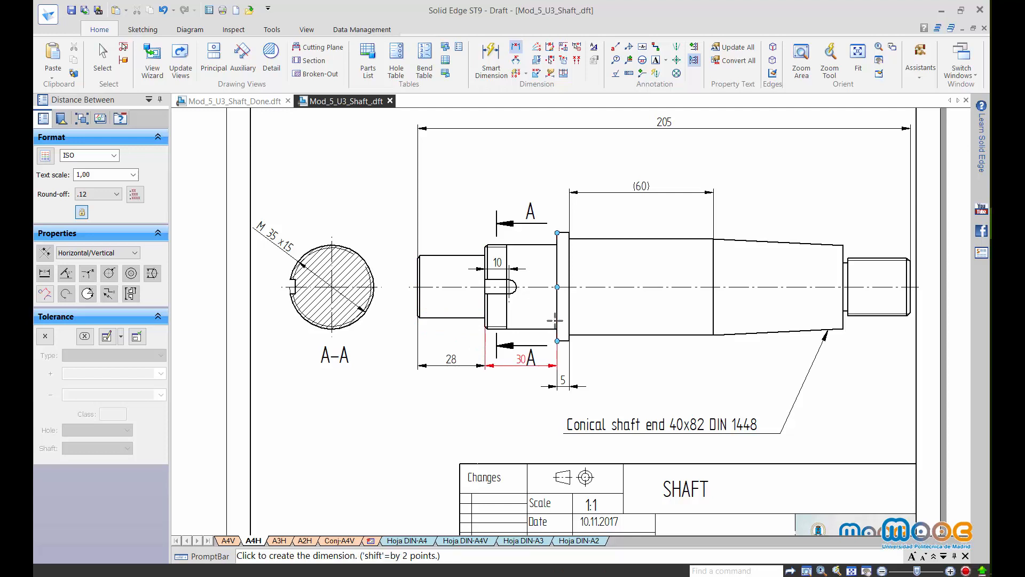
click(504, 371)
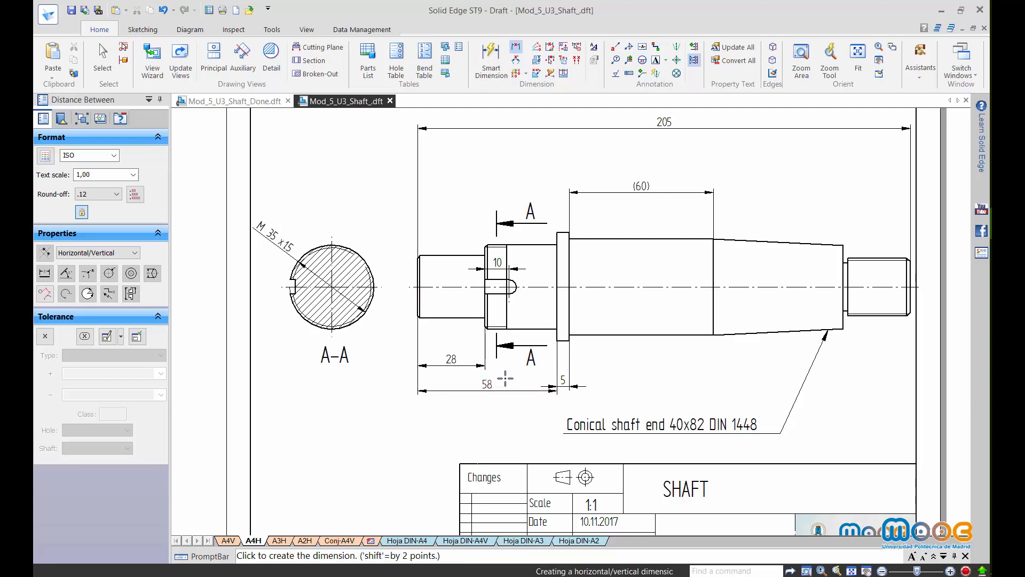
- Align the collar width dimension with the 58 dimension line, and dimension the length of the threaded section below the slot
click(102, 59)
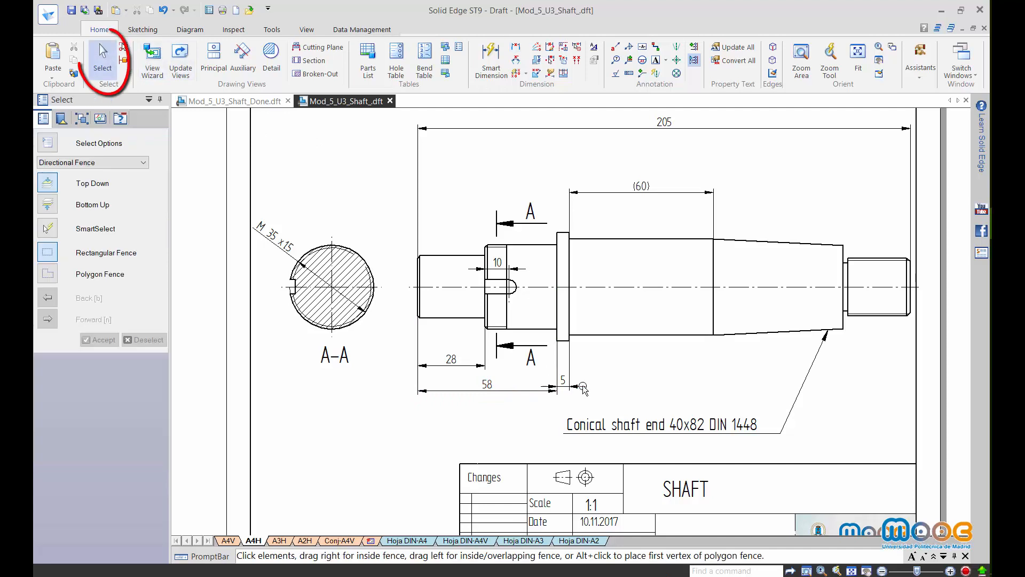
click(580, 388)
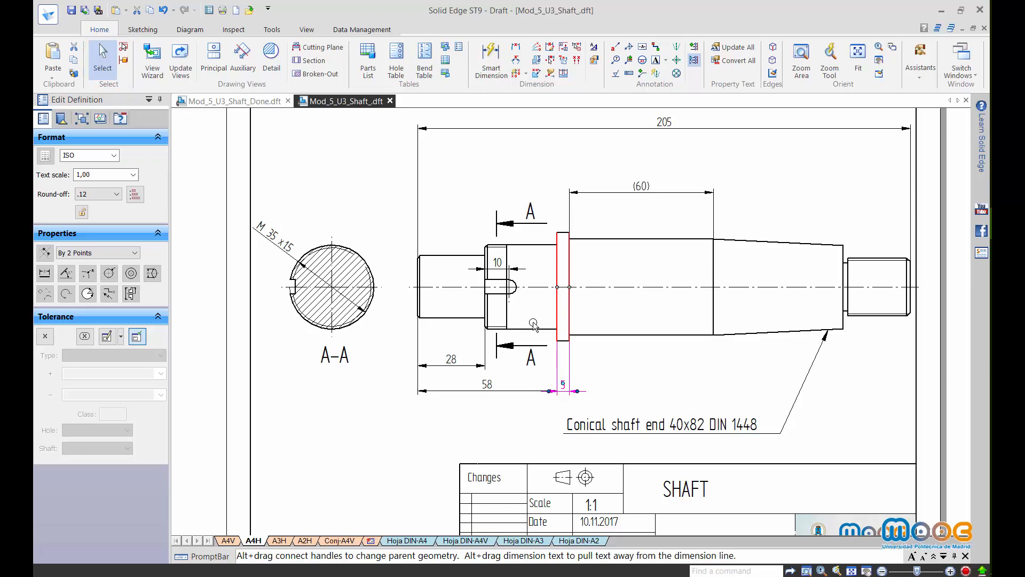
click(516, 46)
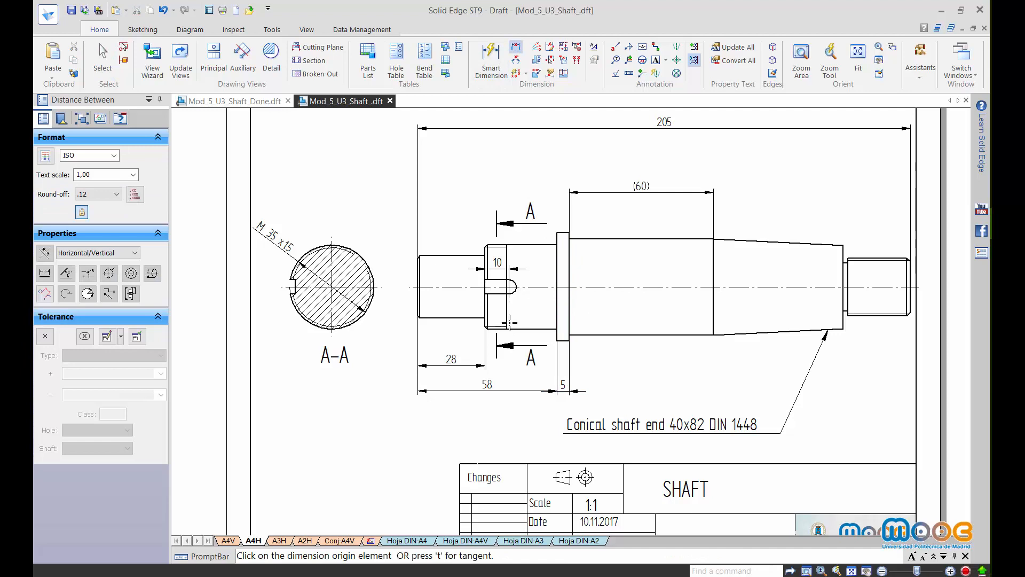
click(484, 306)
click(506, 309)
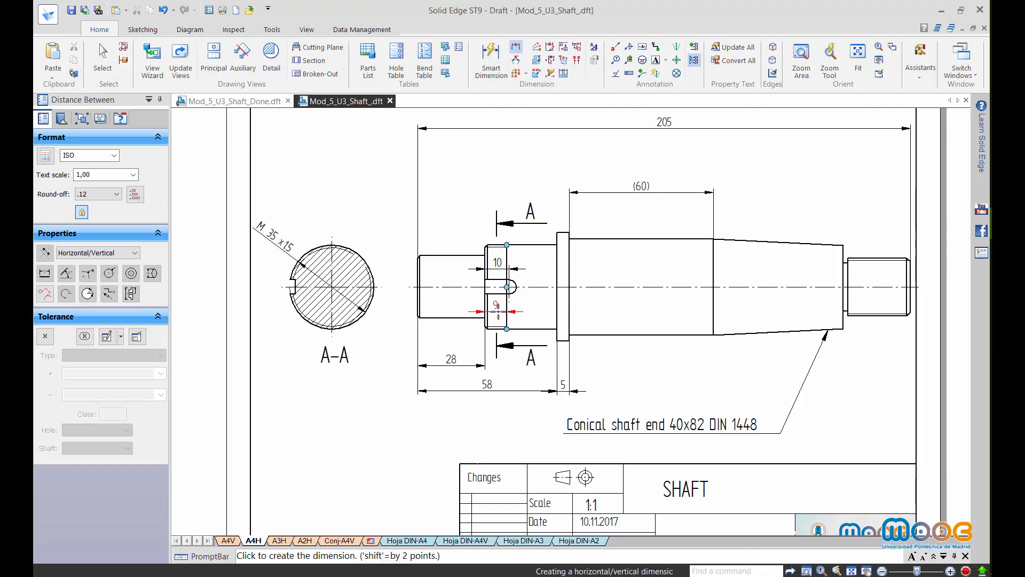
click(498, 309)
- Dimension the slot's depth in section A-A, from the circle's outer edge to the slot bottom, placing it below the slot
scroll(277, 279, up, 10)
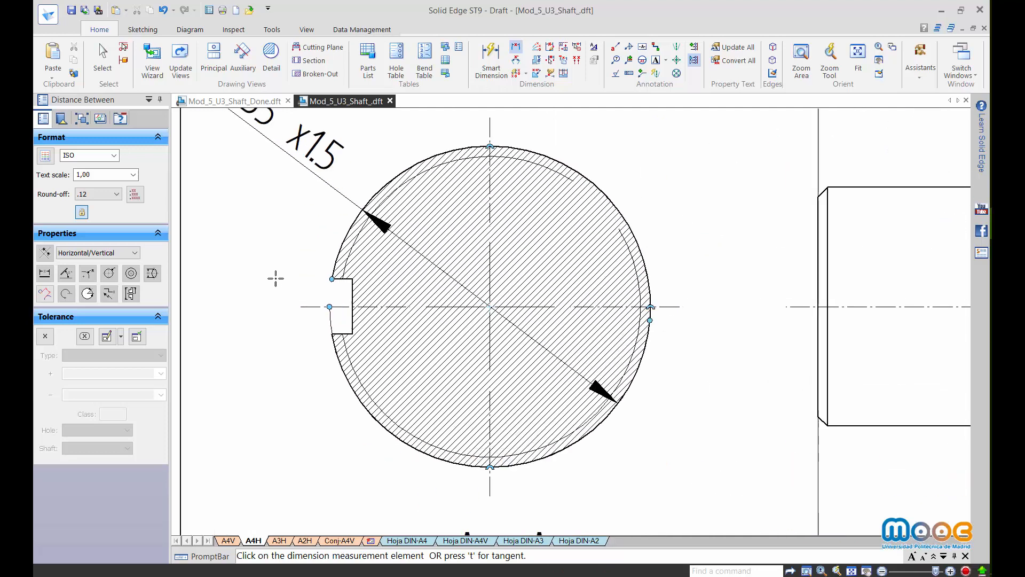
scroll(278, 276, down, 8)
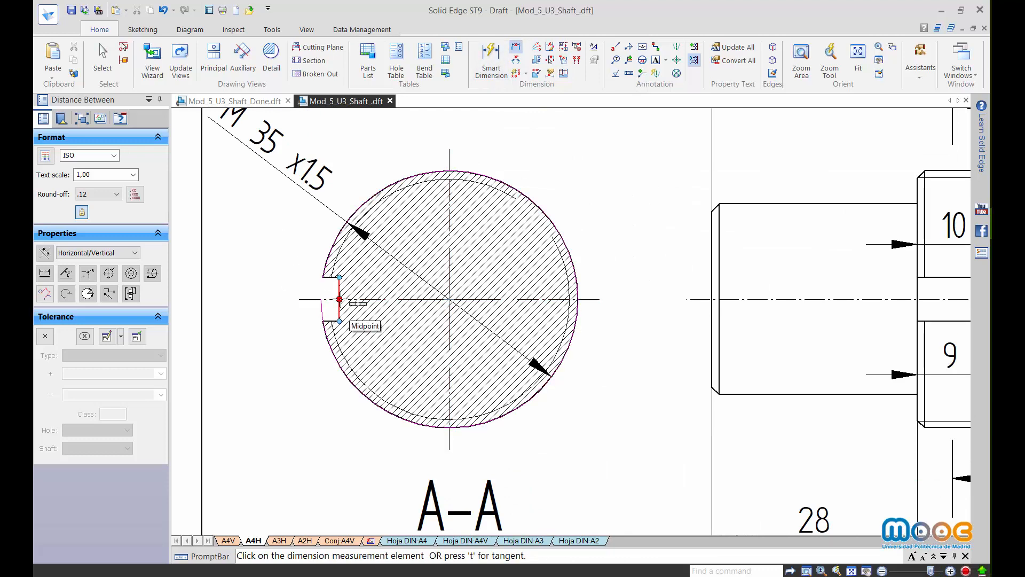
click(339, 299)
click(353, 401)
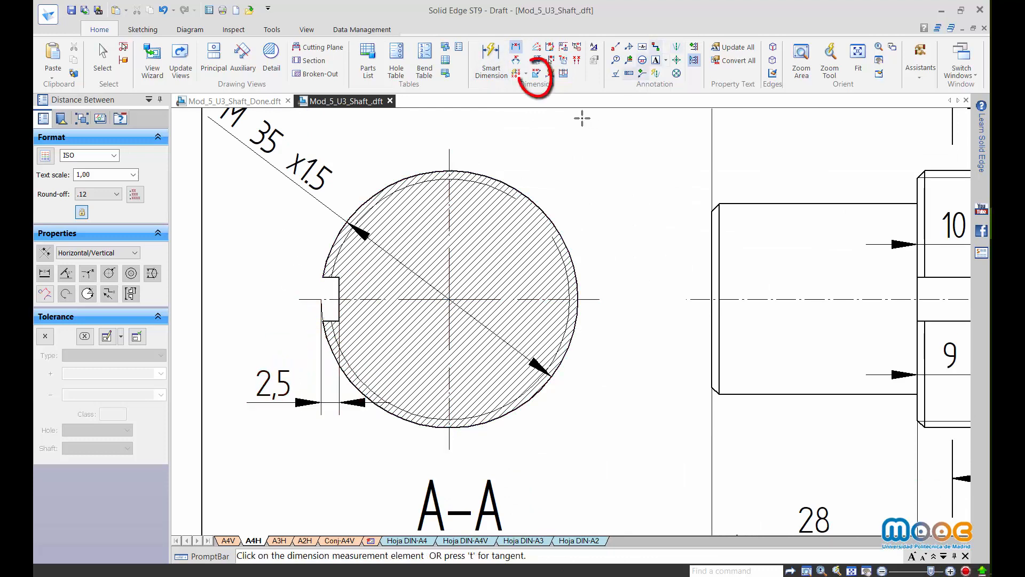
- Add a chamfer dimension to the upper corner of the shaft's left end, placing it above the shaft
click(539, 75)
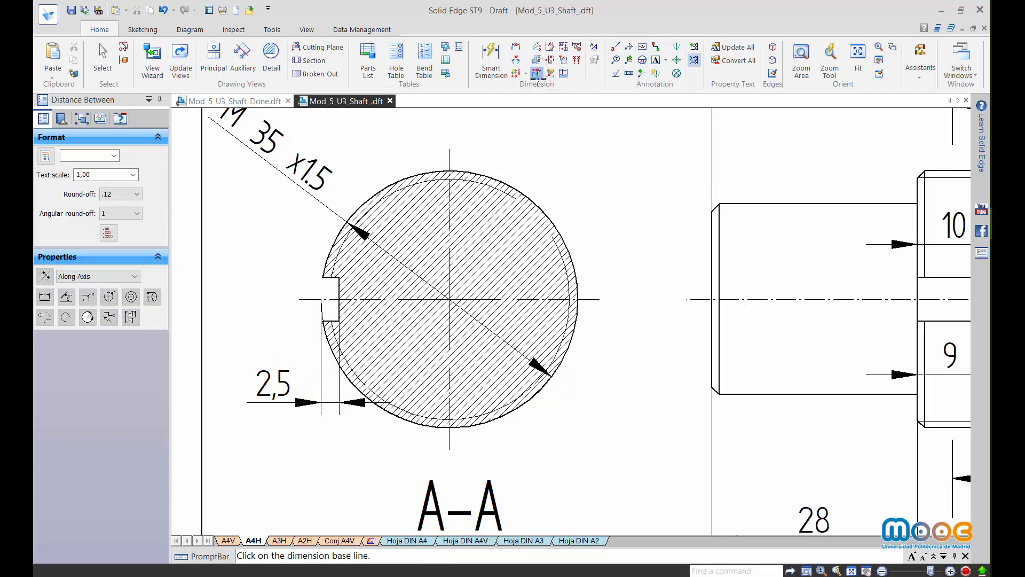
click(712, 234)
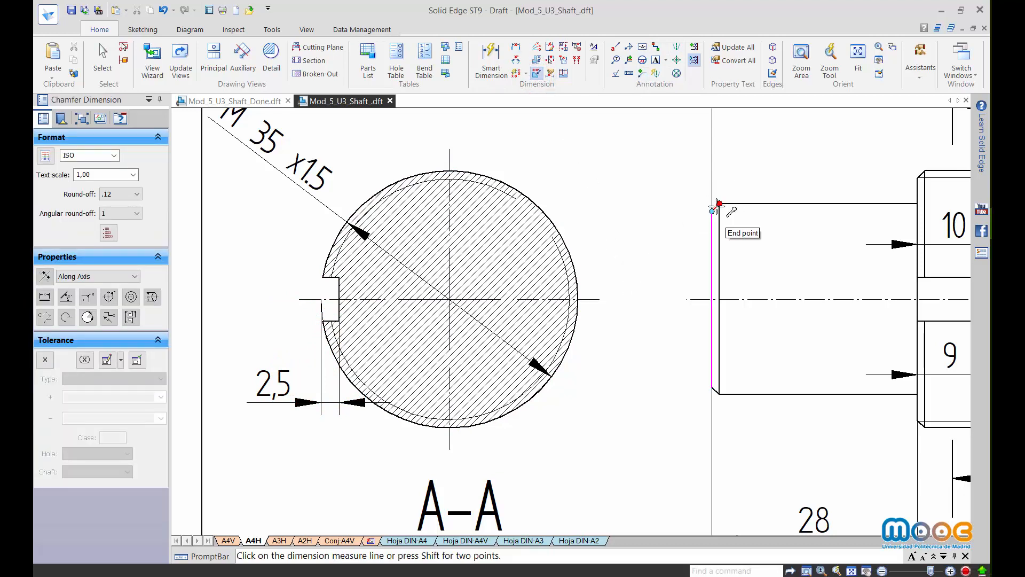
click(715, 207)
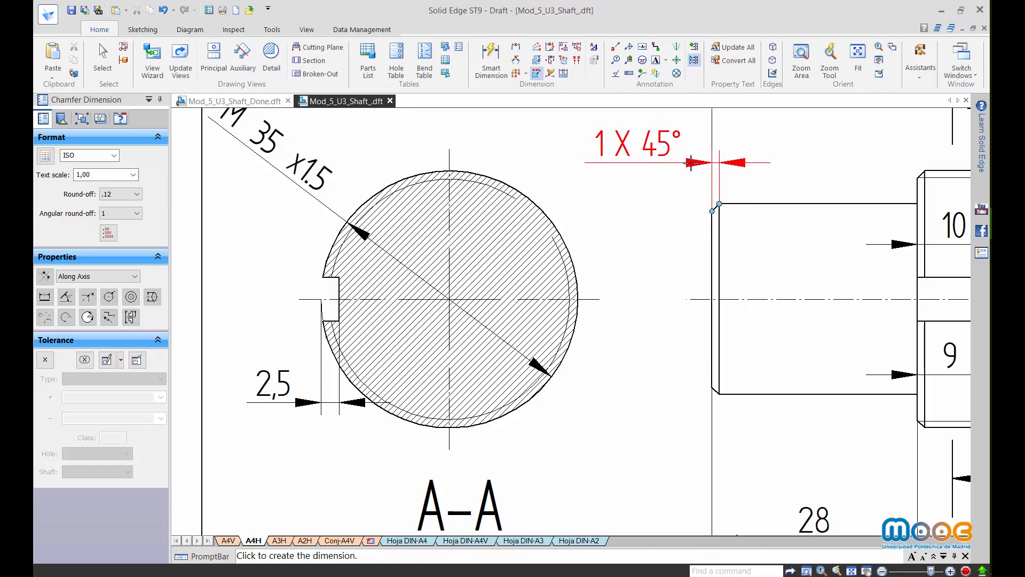
click(691, 162)
- Dimension the slot's width between its two straight edges in the main view, placing it left of the slot
key(ctrl+f)
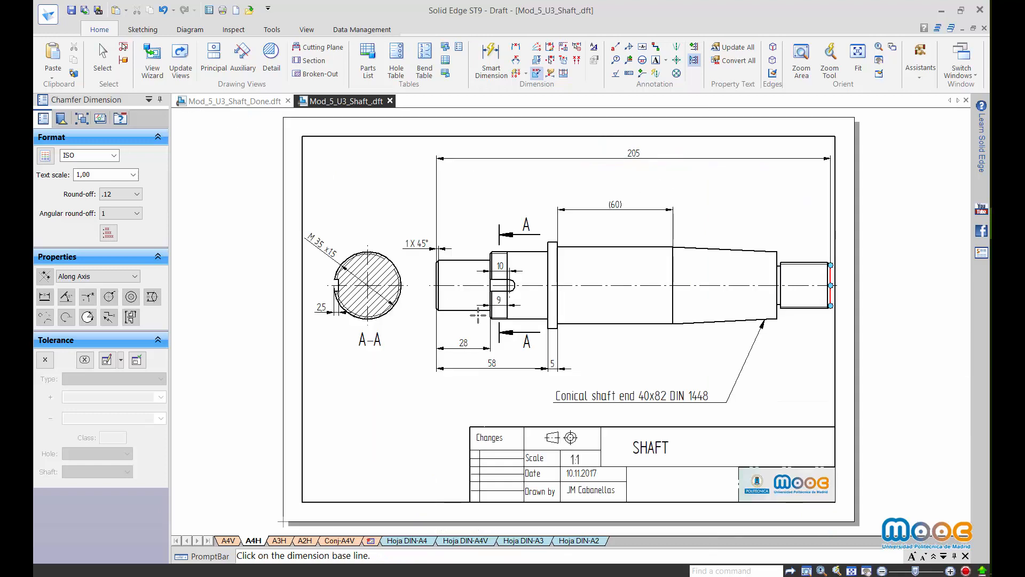
scroll(516, 287, up, 5)
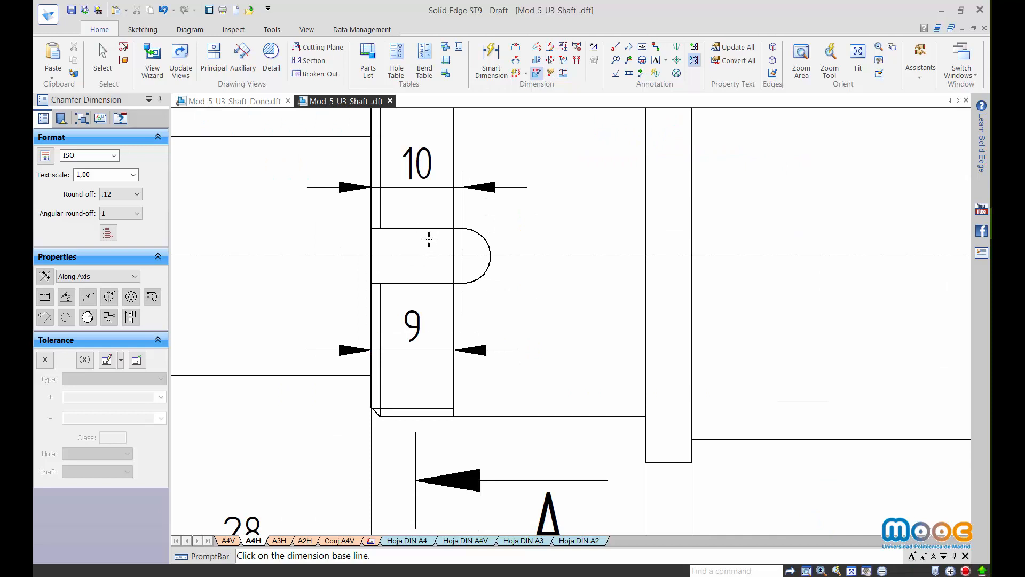
click(516, 47)
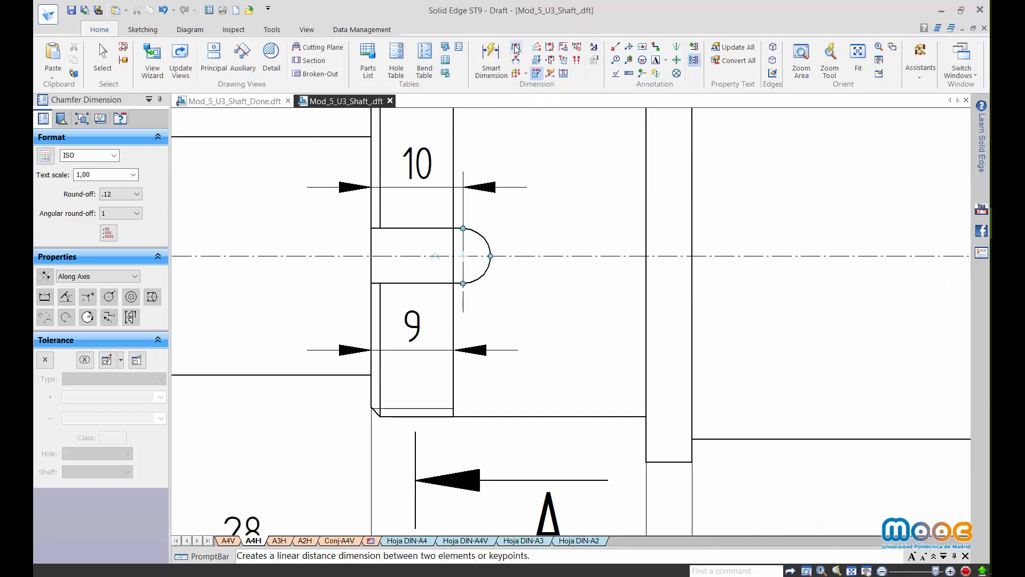
click(393, 228)
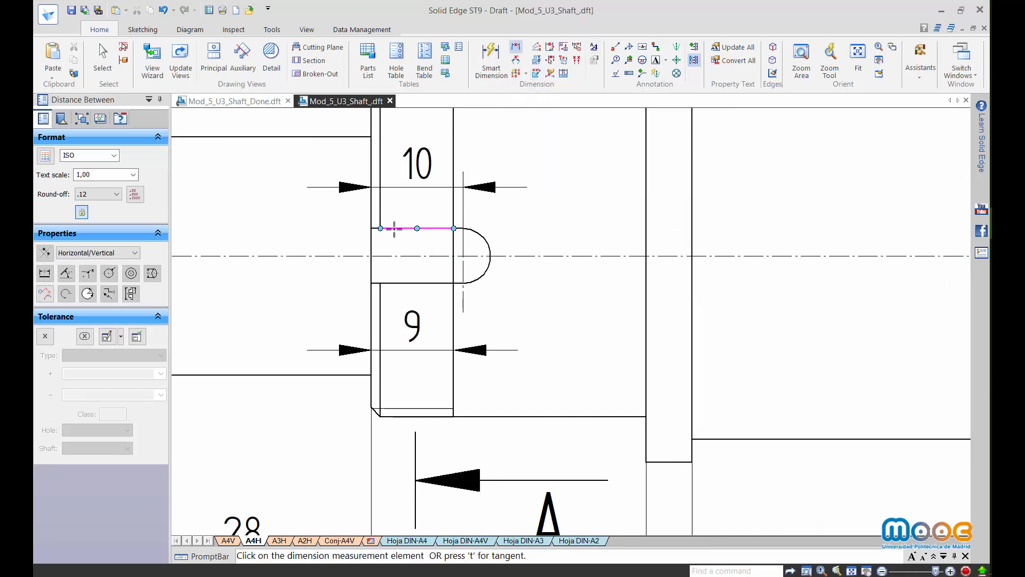
click(405, 283)
click(320, 258)
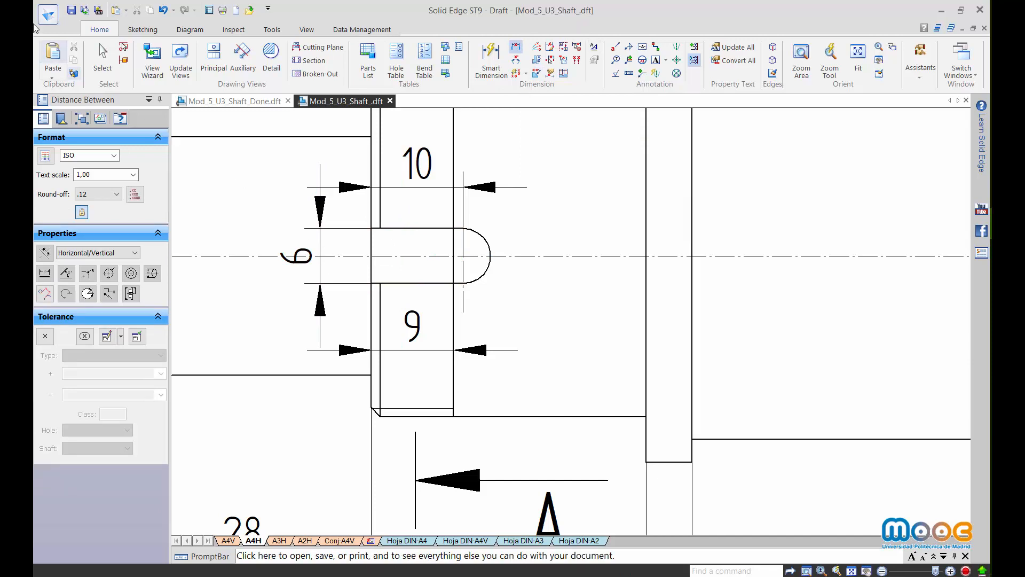
- Move the slot width dimension slightly left and shift its text up off the centreline
click(103, 56)
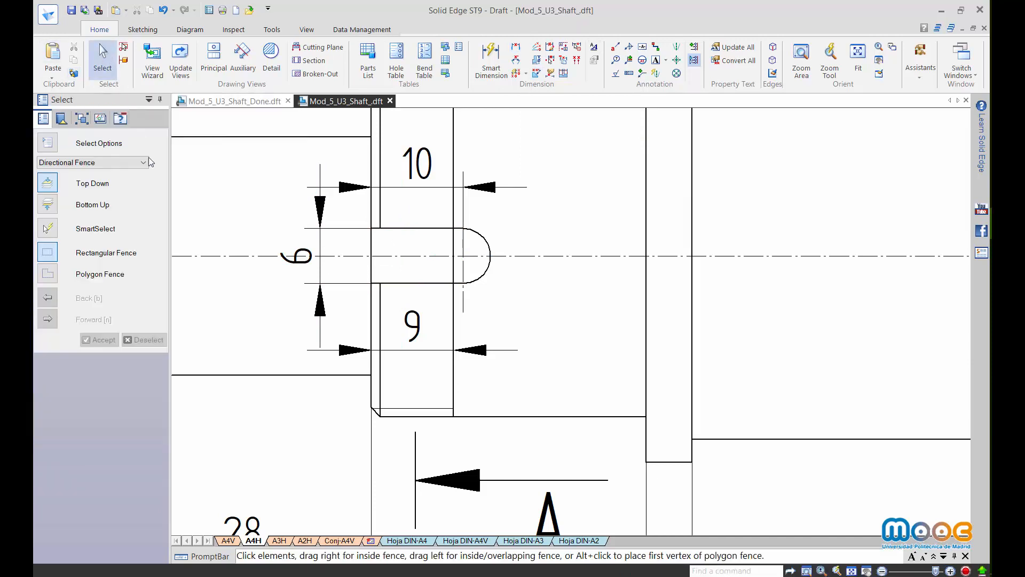
click(302, 265)
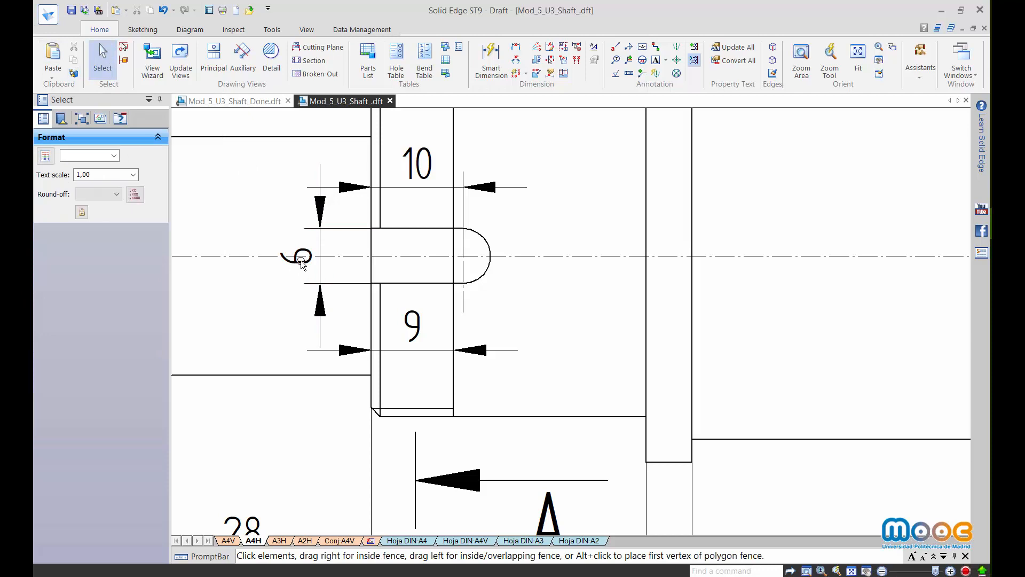
drag(302, 265, 316, 243)
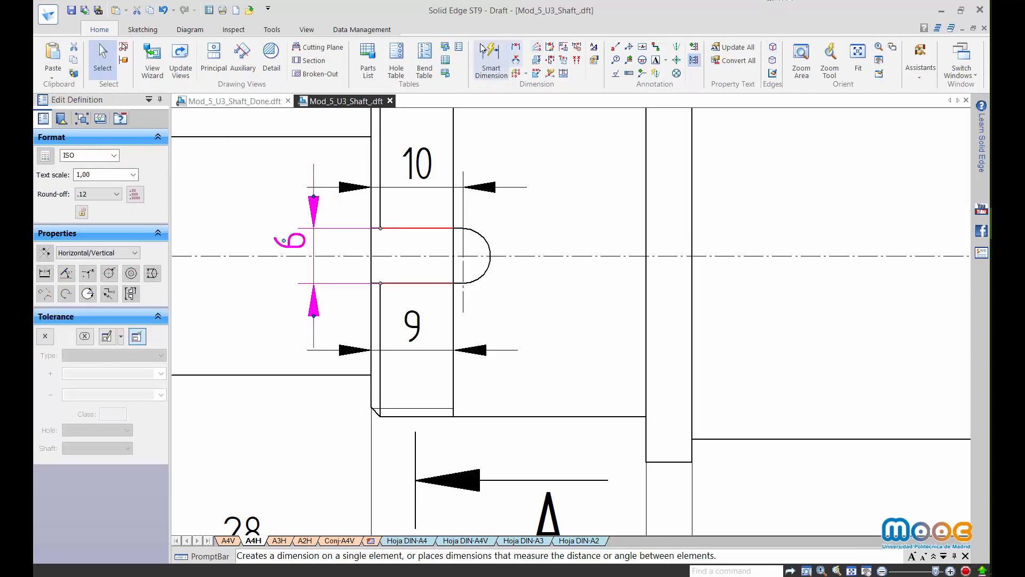
- Dimension the radius of the slot's rounded end with Smart Dimension, placing the text up and right of the arc
click(491, 58)
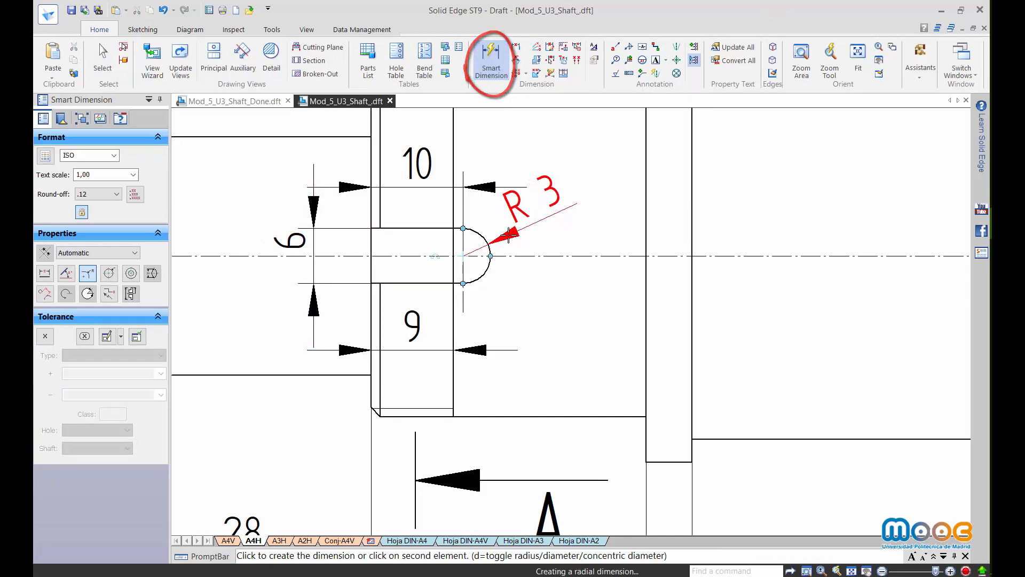
click(521, 237)
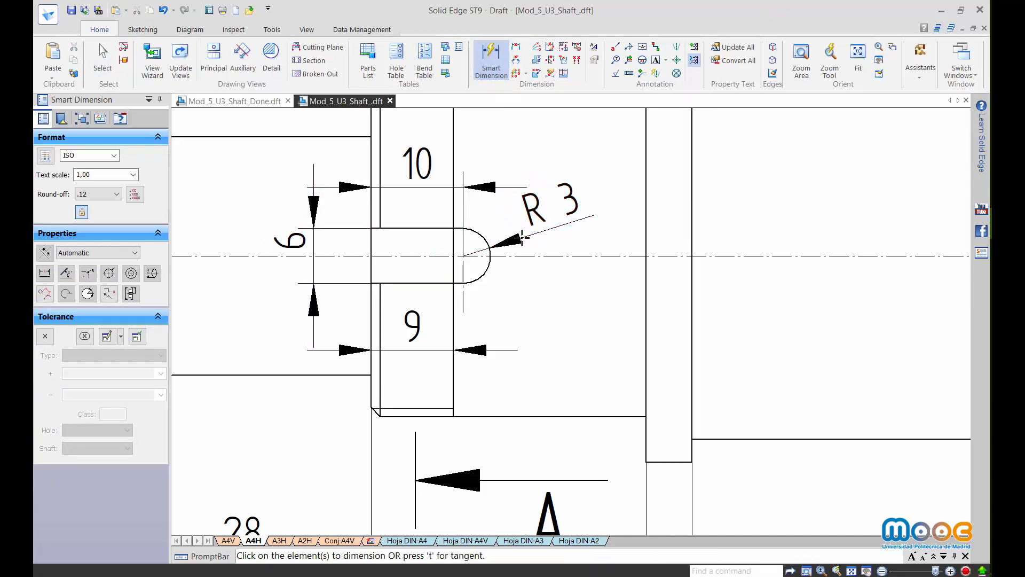
key(Escape)
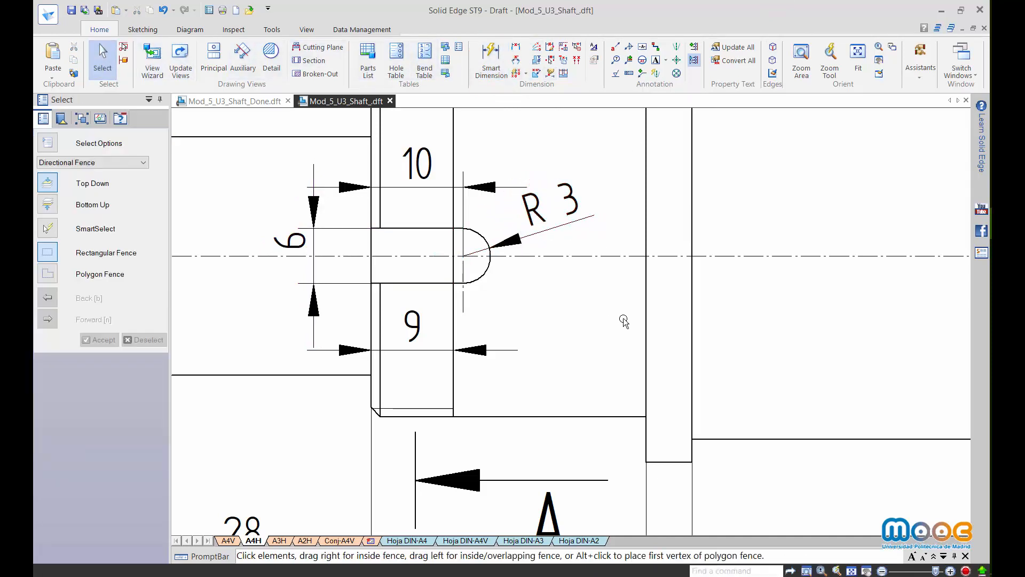
- Set the slot end's radius dimension to the Reference type so that it is shown in parentheses
click(575, 198)
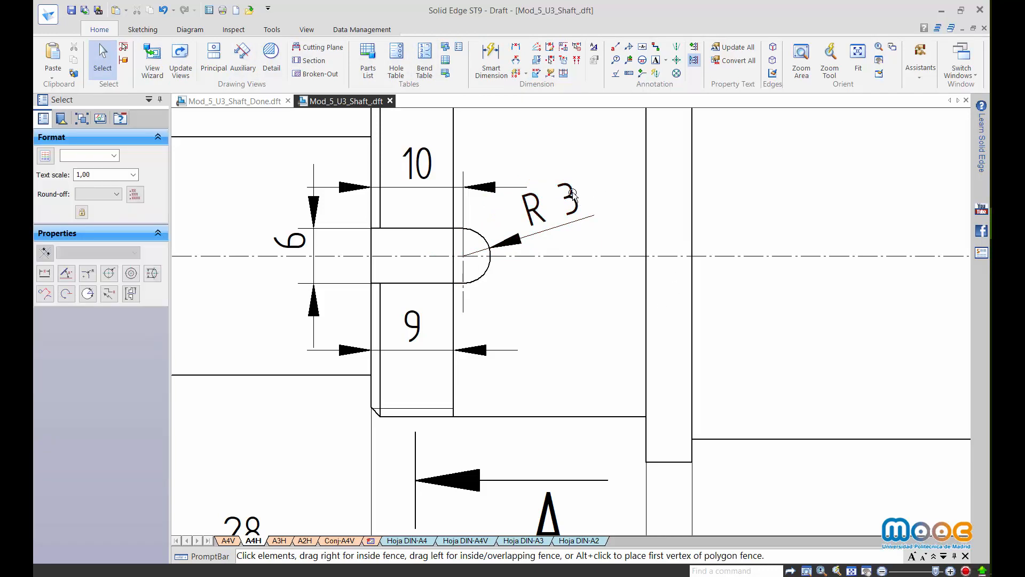
click(53, 337)
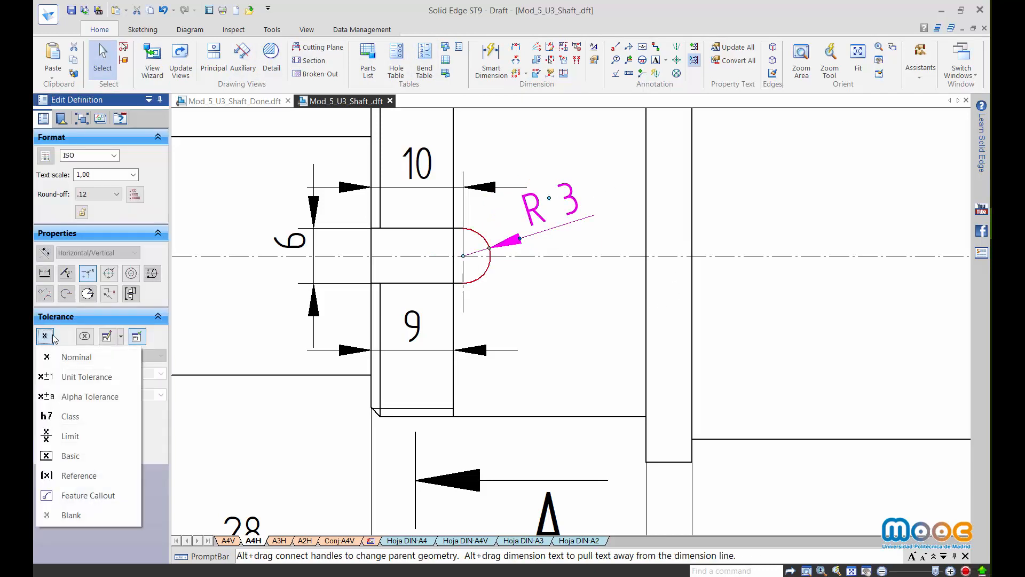
click(49, 475)
middle_click(723, 368)
middle_click(723, 369)
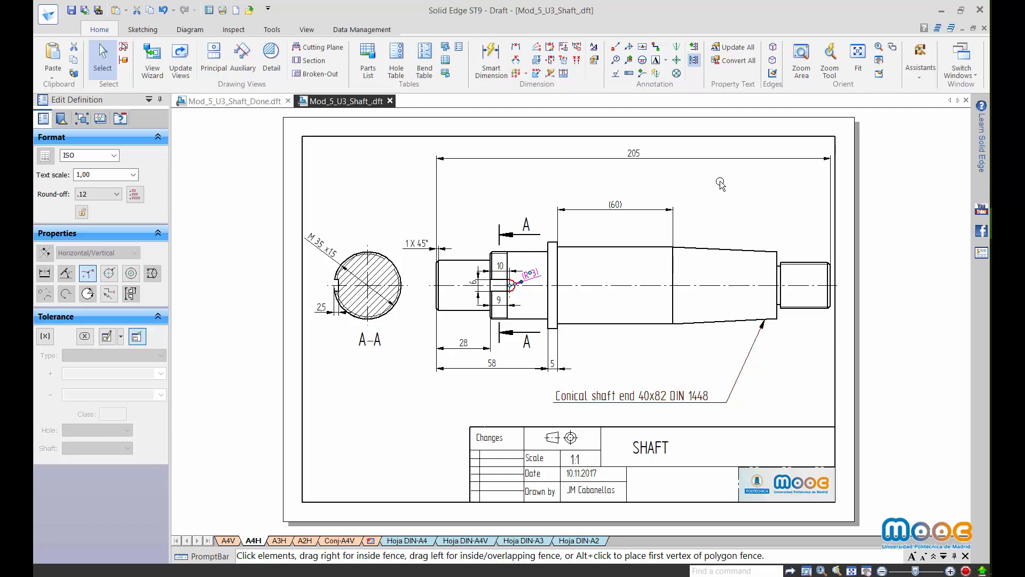
- Add a full Symmetric Diameter dimension to the large cylinder right of the collar, measured from the shaft axis and placed inside it
click(537, 62)
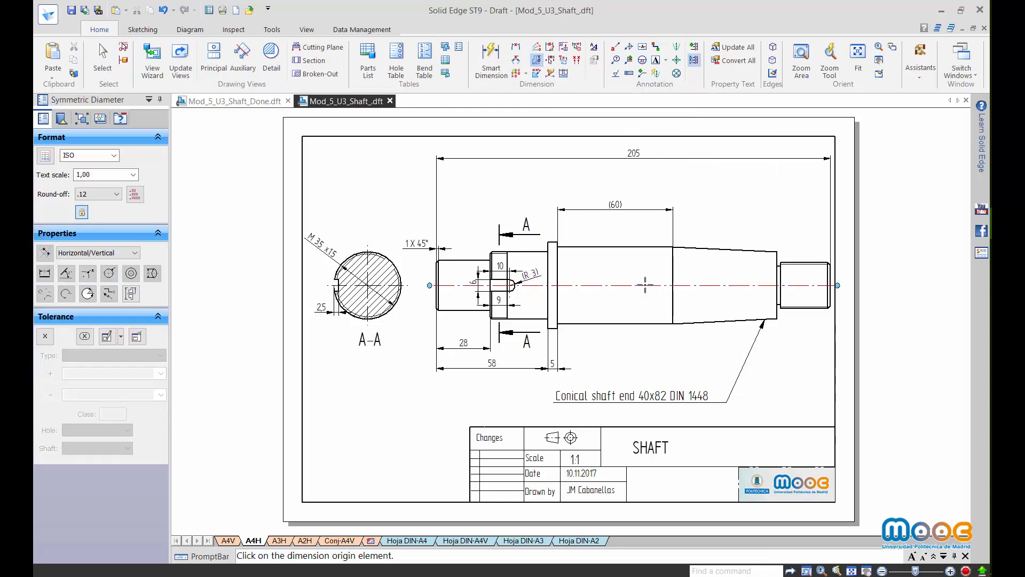
click(635, 285)
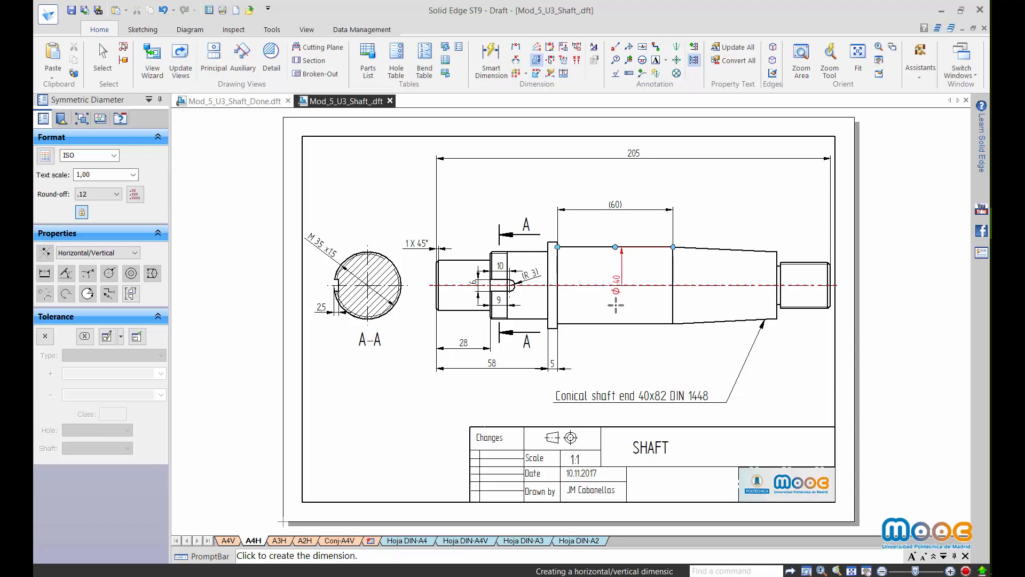
click(130, 294)
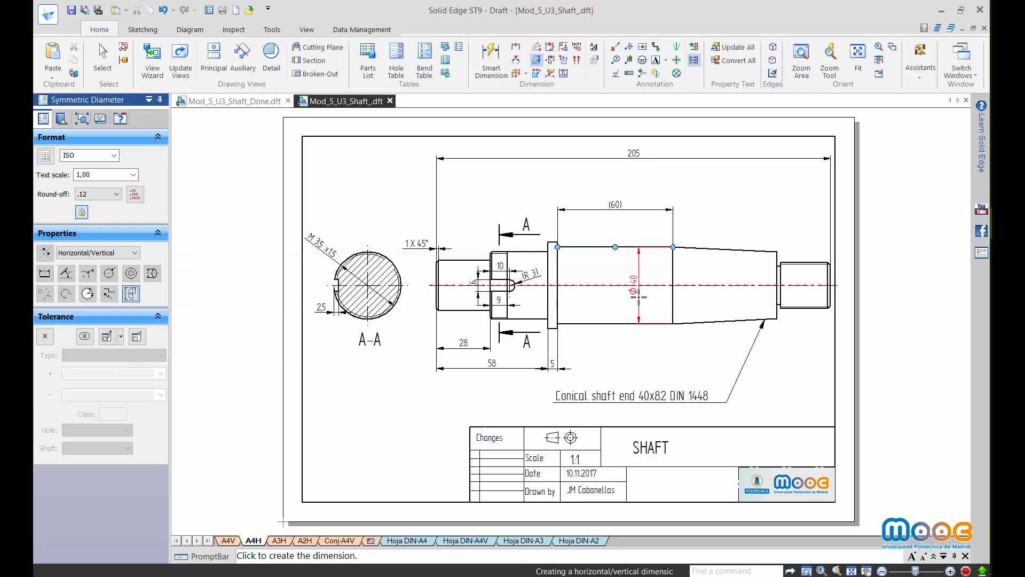
click(638, 297)
- Dimension the full diameters of the left end and the threaded section, and lift the large cylinder's diameter text off the centreline
click(454, 284)
click(464, 260)
click(420, 272)
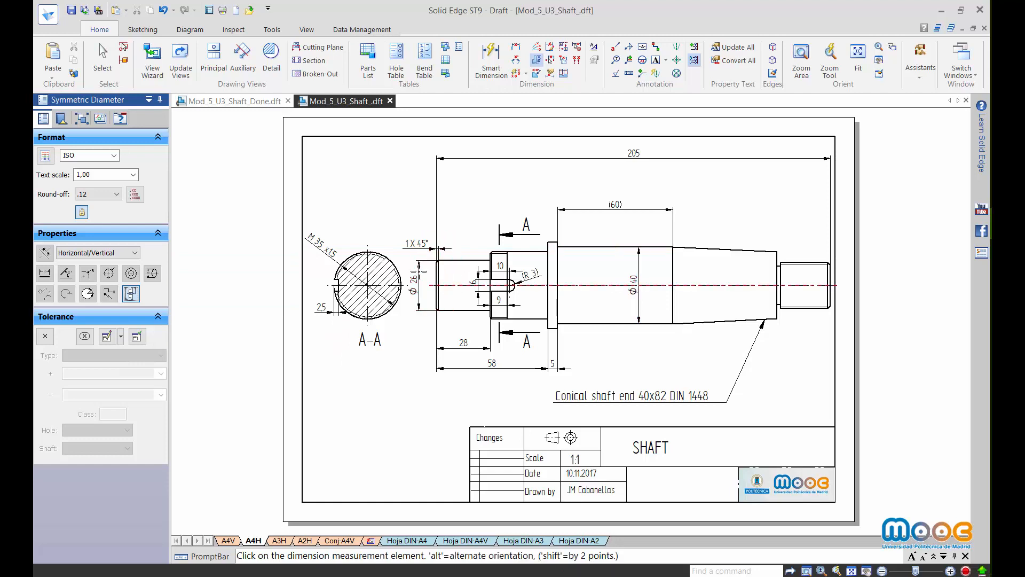
click(478, 253)
click(465, 267)
click(104, 52)
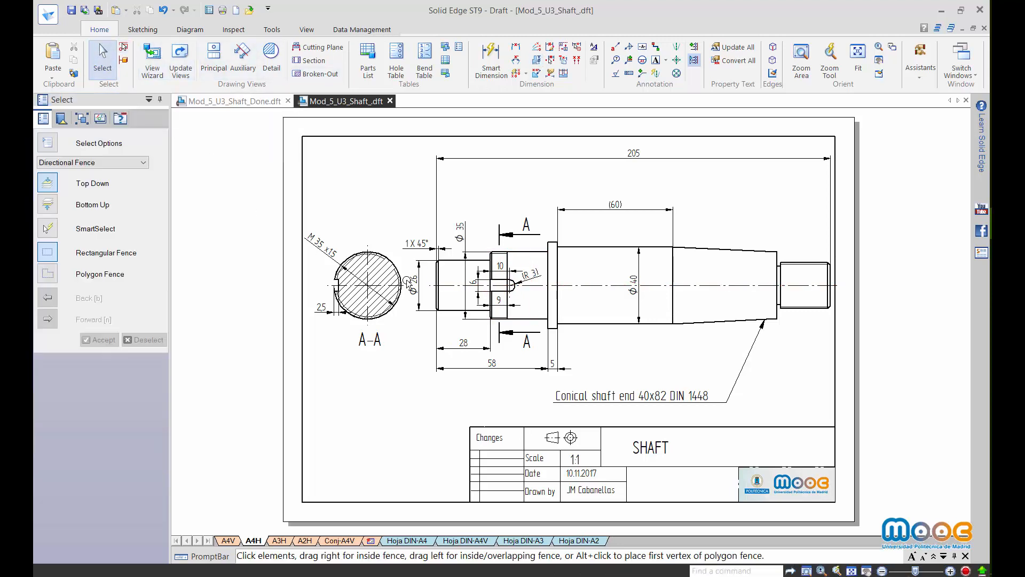
click(638, 275)
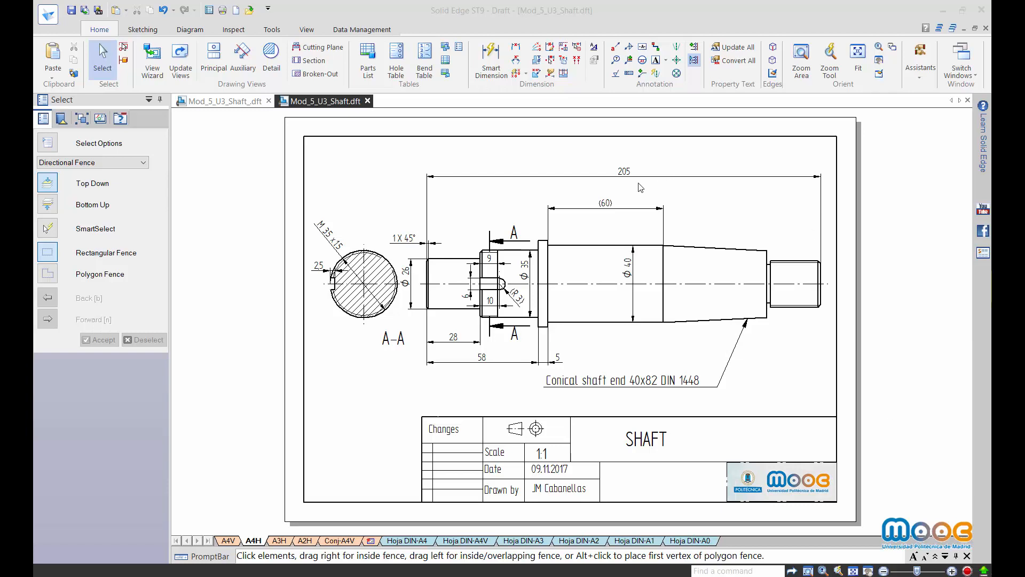
- Dimension the collar's full diameter with Symmetric Diameter from the shaft axis, placing the dimension just right of the collar
click(536, 60)
click(578, 283)
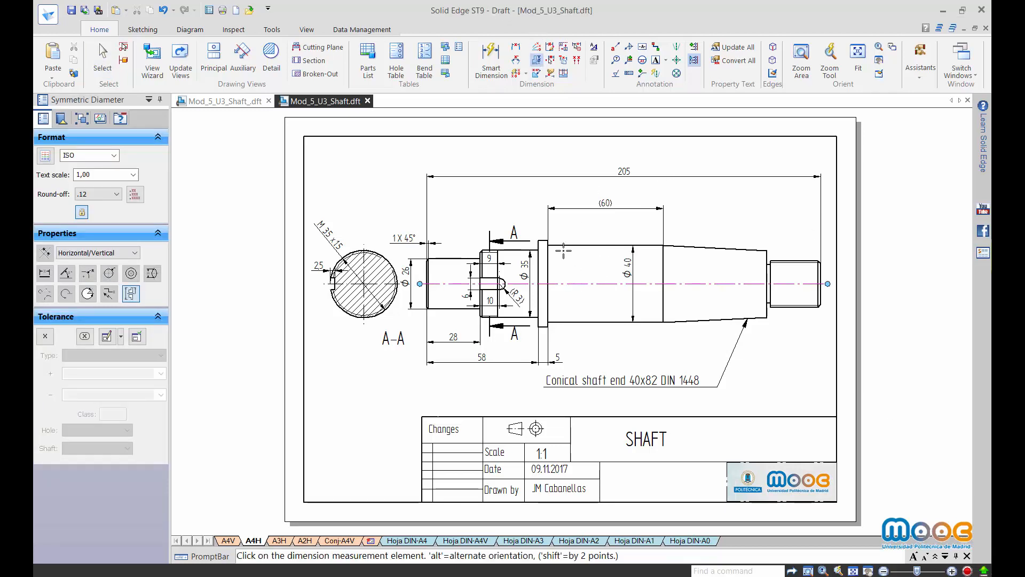
click(544, 242)
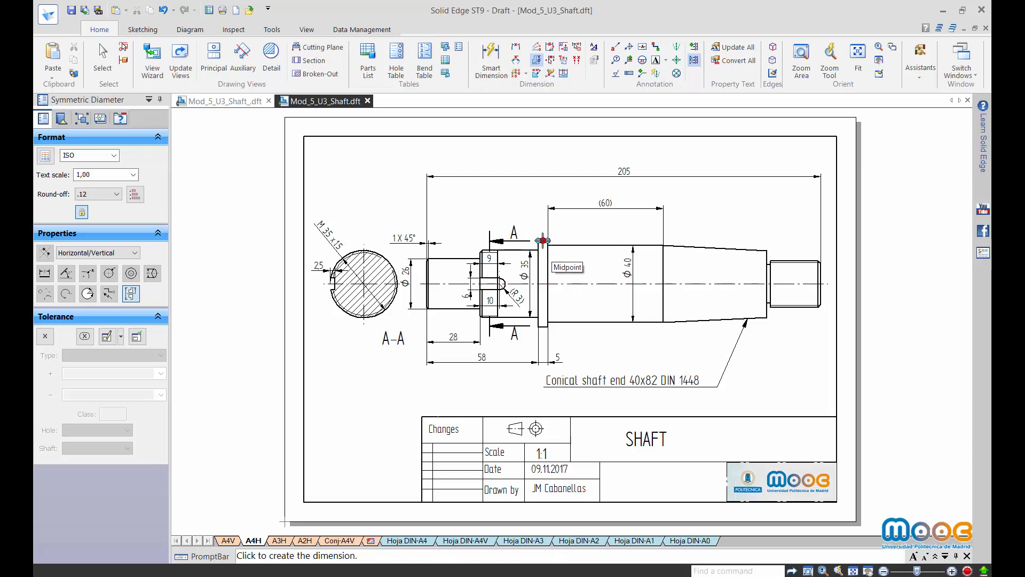
click(586, 258)
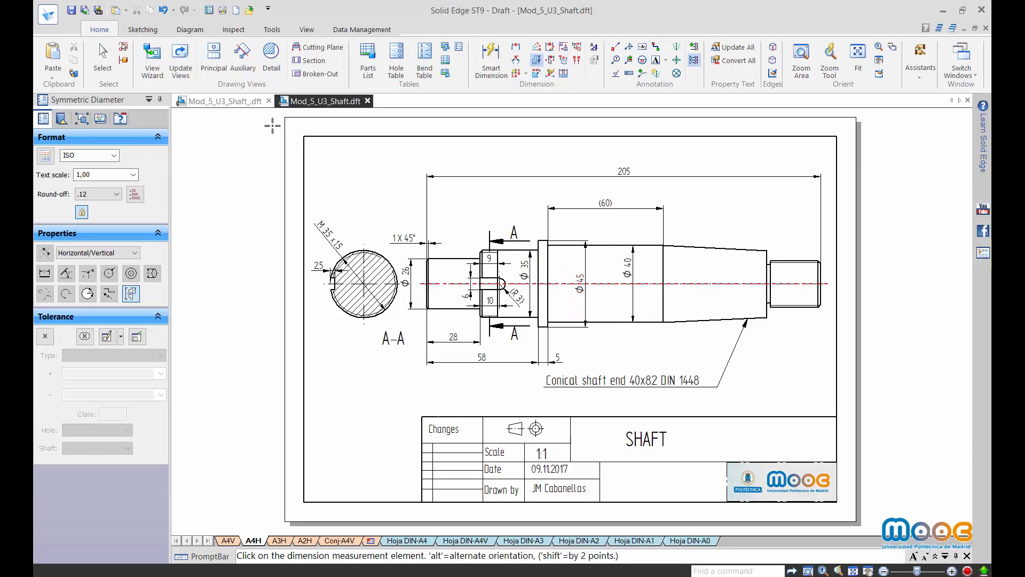
- Move the collar diameter dimension's text down off the shaft's centreline
click(103, 53)
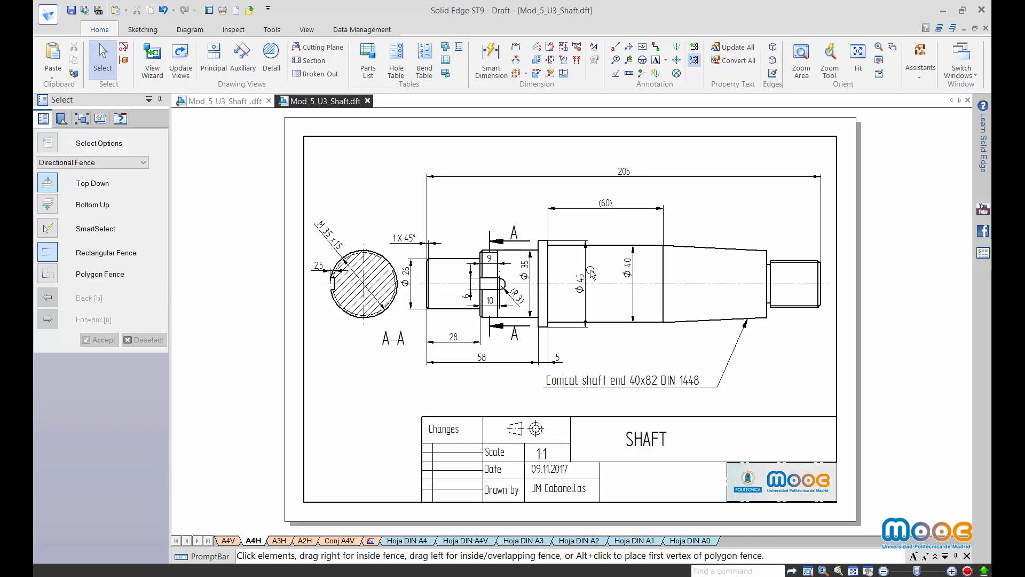
click(581, 285)
drag(581, 301, 590, 299)
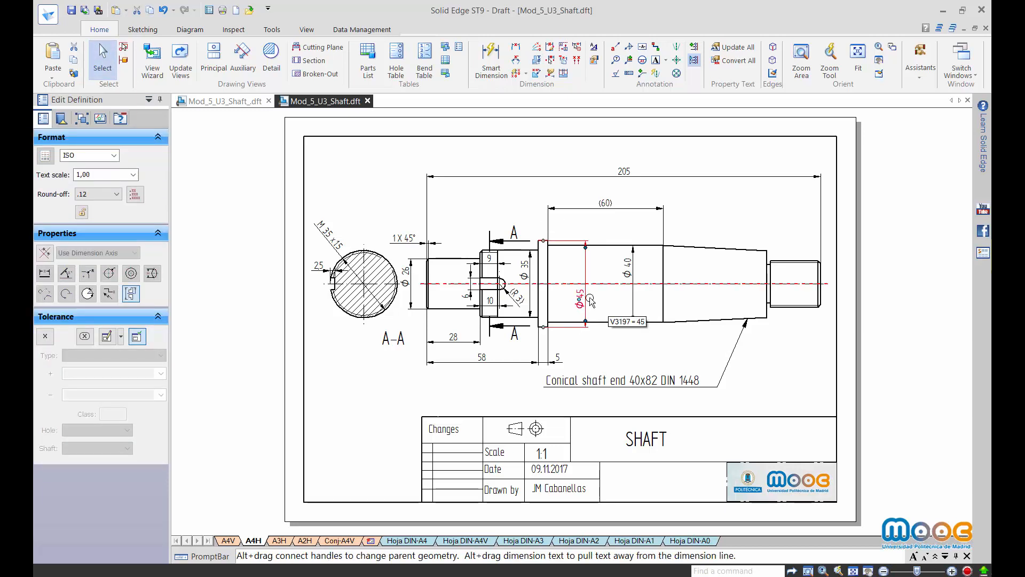